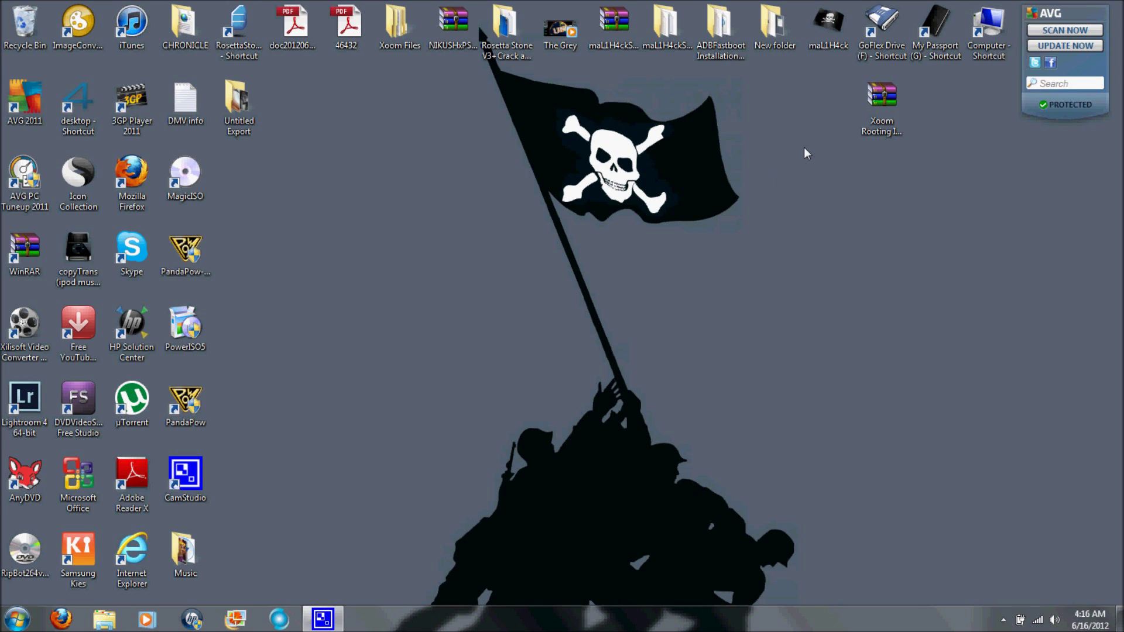
Step: Extract the Xoom Rooting Instructions archive onto the desktop and drag the new folder beside it
left_click(865, 126)
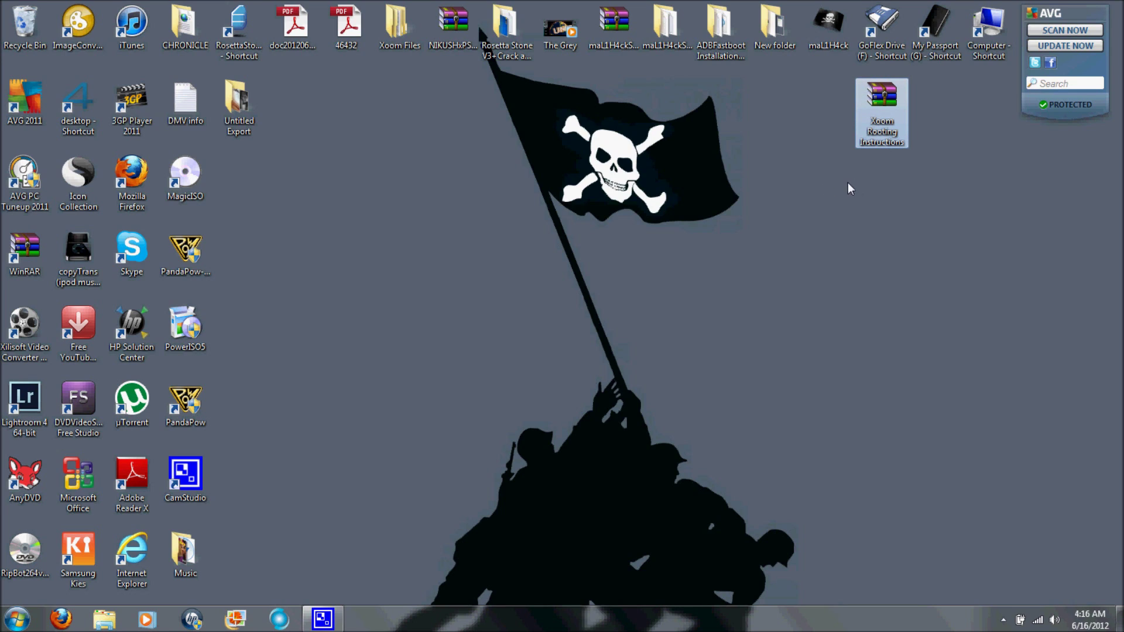
right_click(883, 110)
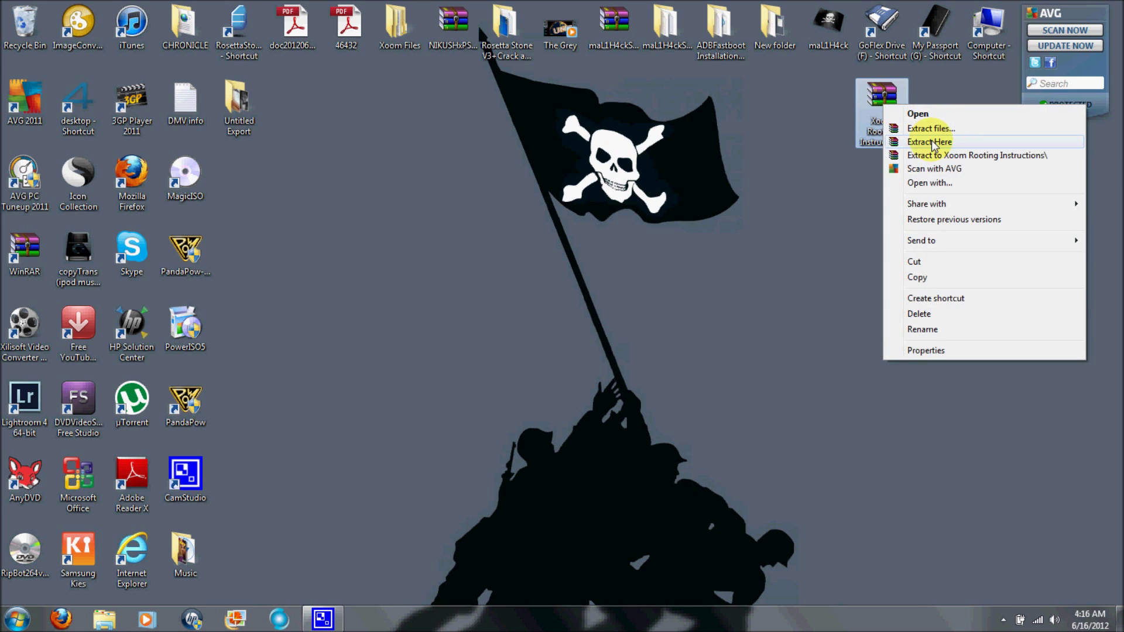
left_click(909, 136)
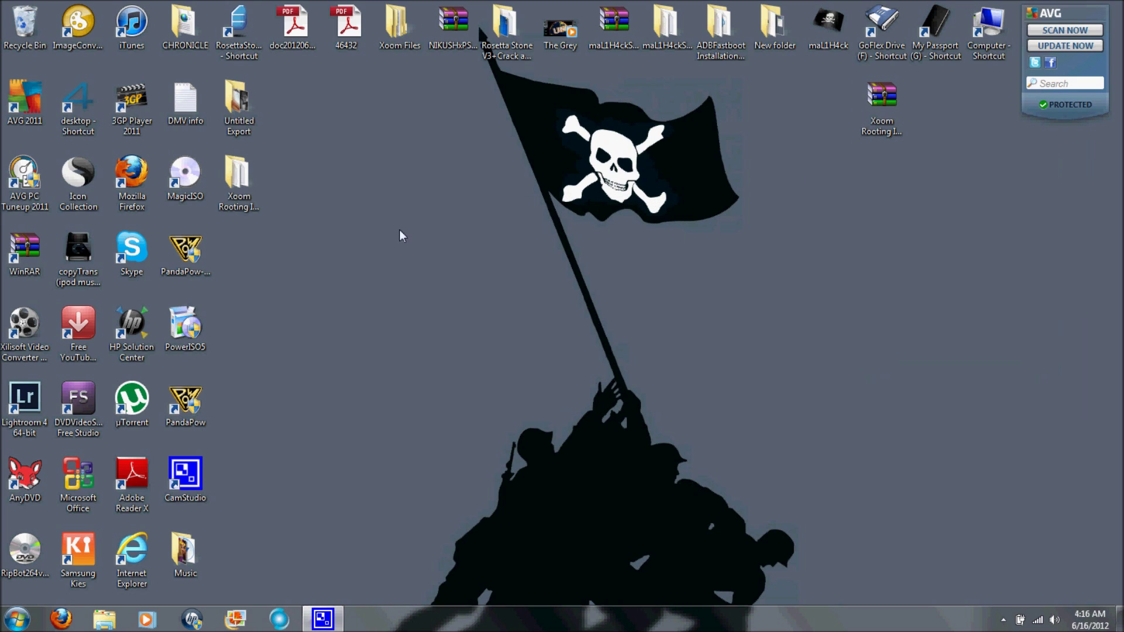
left_click_drag(240, 183, 824, 105)
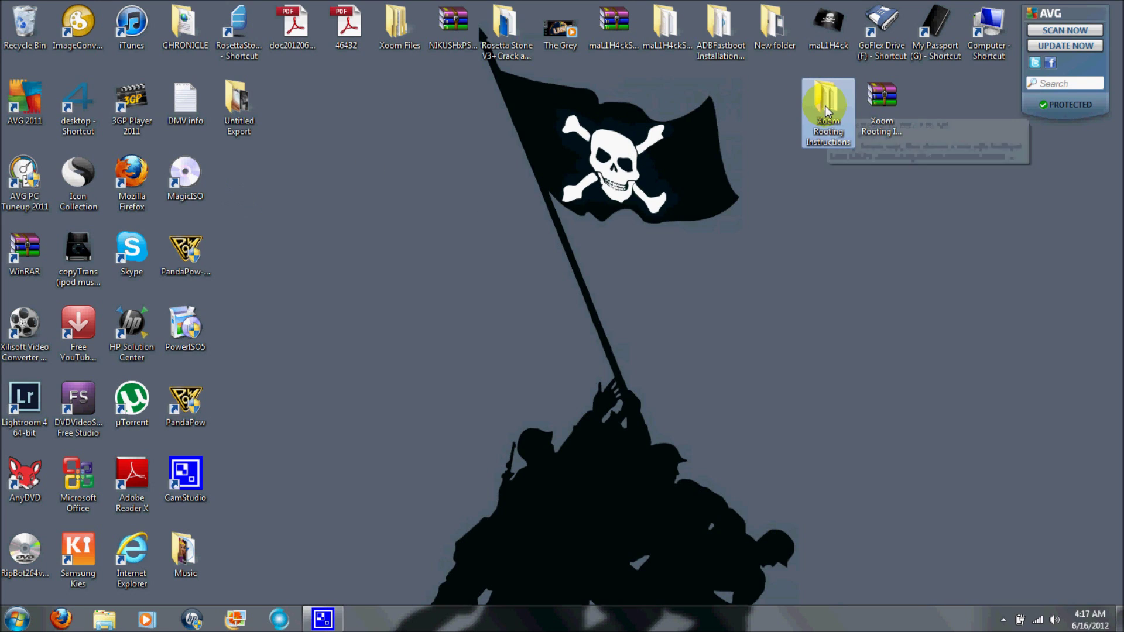
left_click(858, 104)
left_click(873, 147)
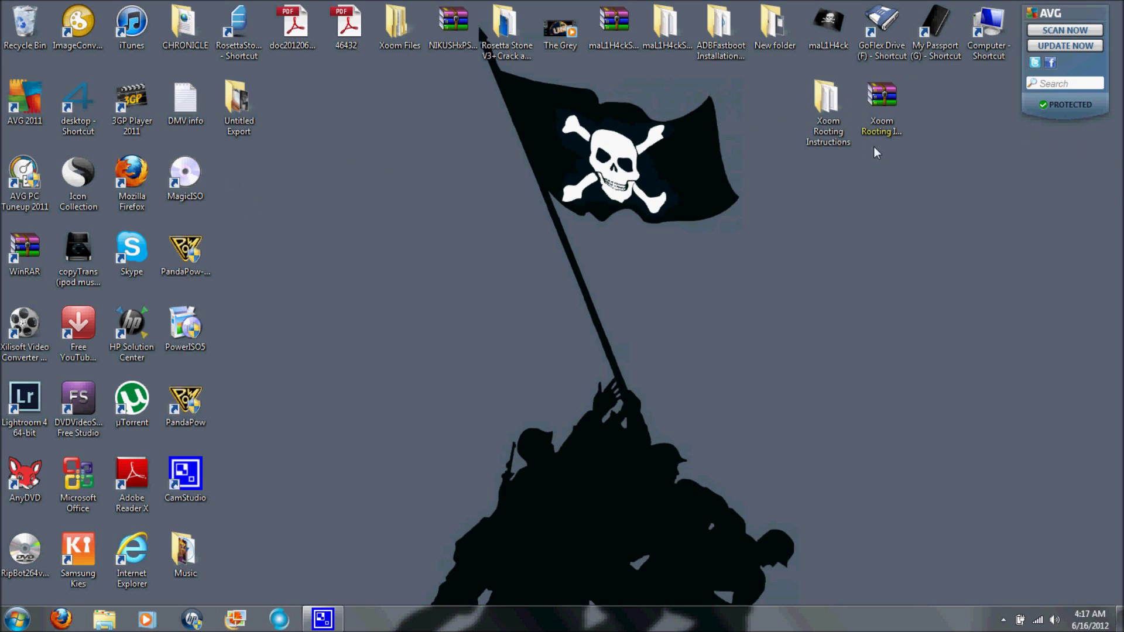
Step: Open Xoom Rooting Instructions, then its Xoom_root_files_drivers_cwm_adb-fastboot subfolder, arranging the windows
double_click(829, 105)
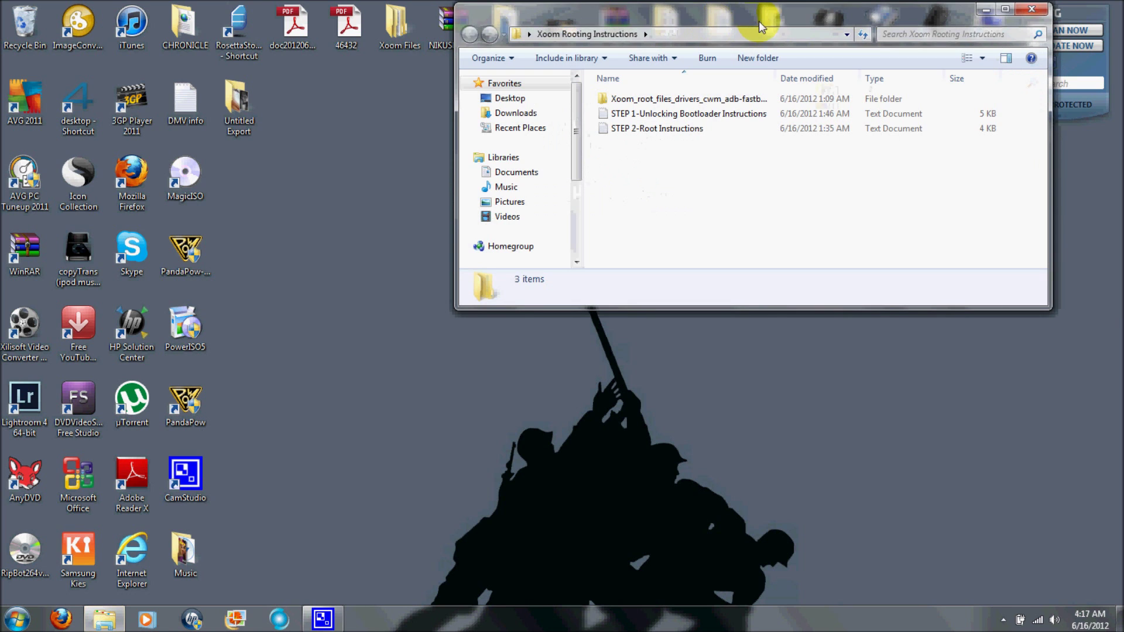
left_click_drag(759, 21, 796, 131)
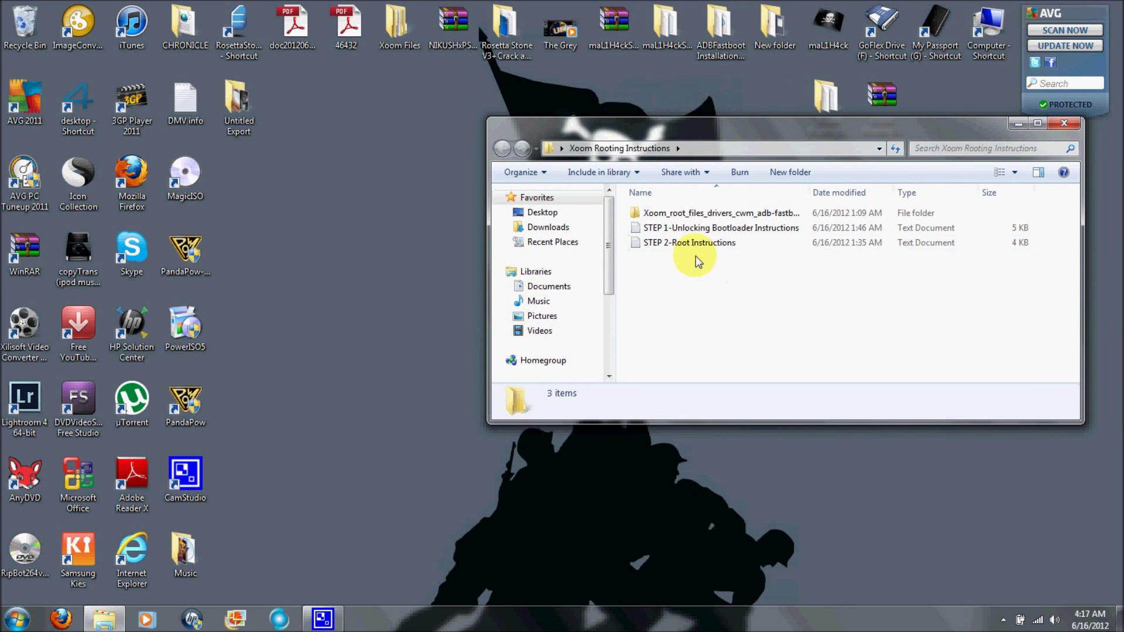
double_click(680, 220)
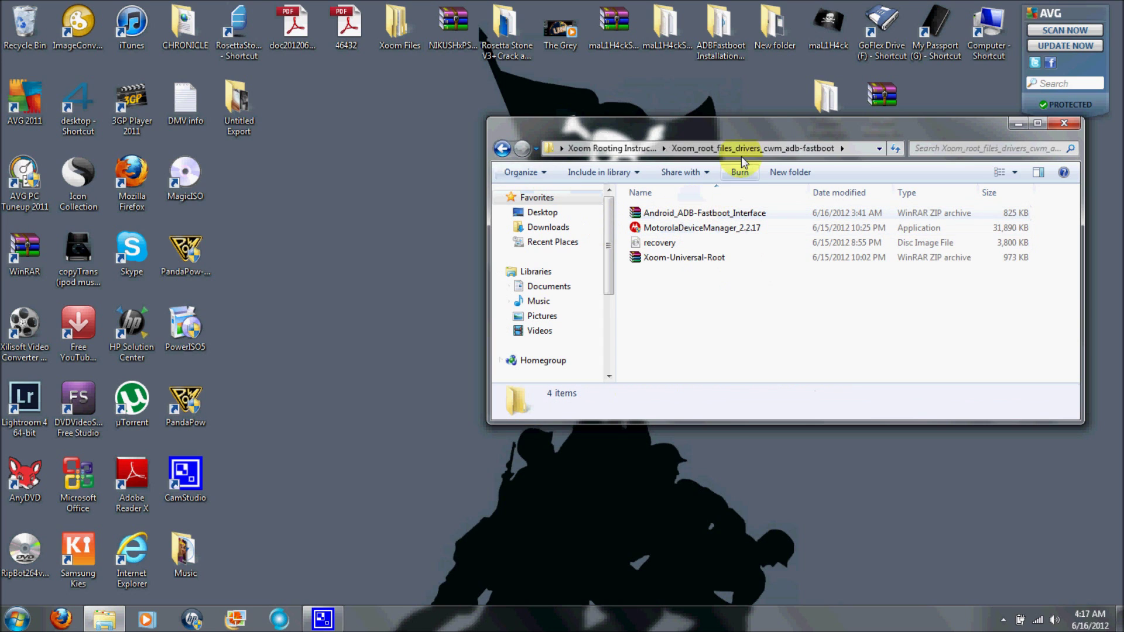
left_click_drag(735, 134, 258, 23)
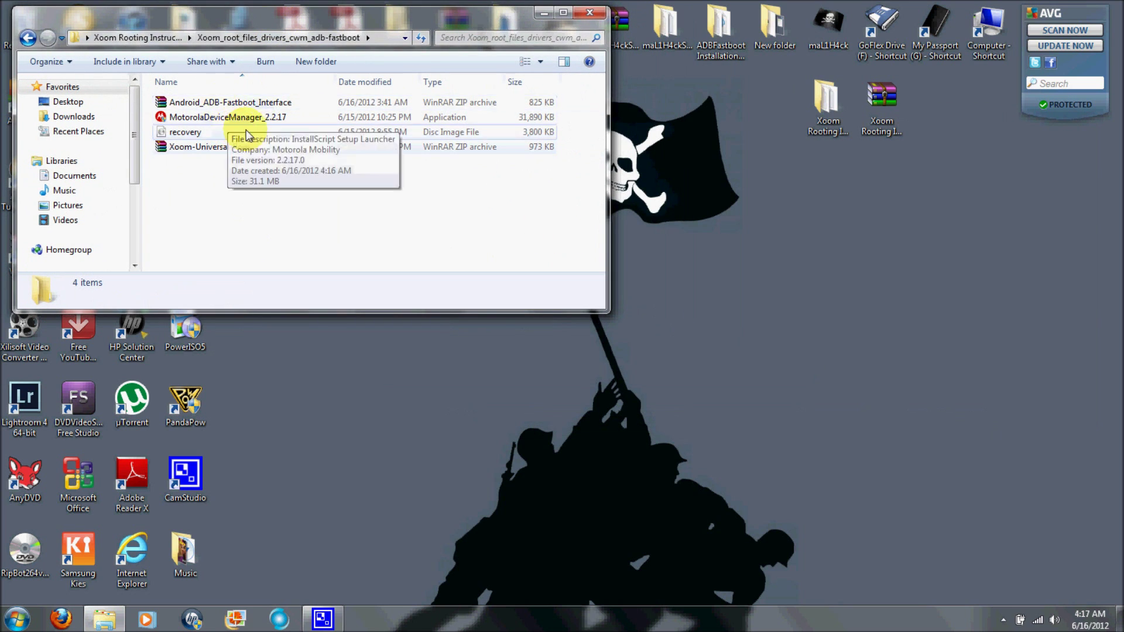
Step: Select the ADB-Fastboot archive, MotorolaDeviceManager_2.2.17 installer, recovery image and Xoom-Universal-Root archive in turn
left_click(234, 103)
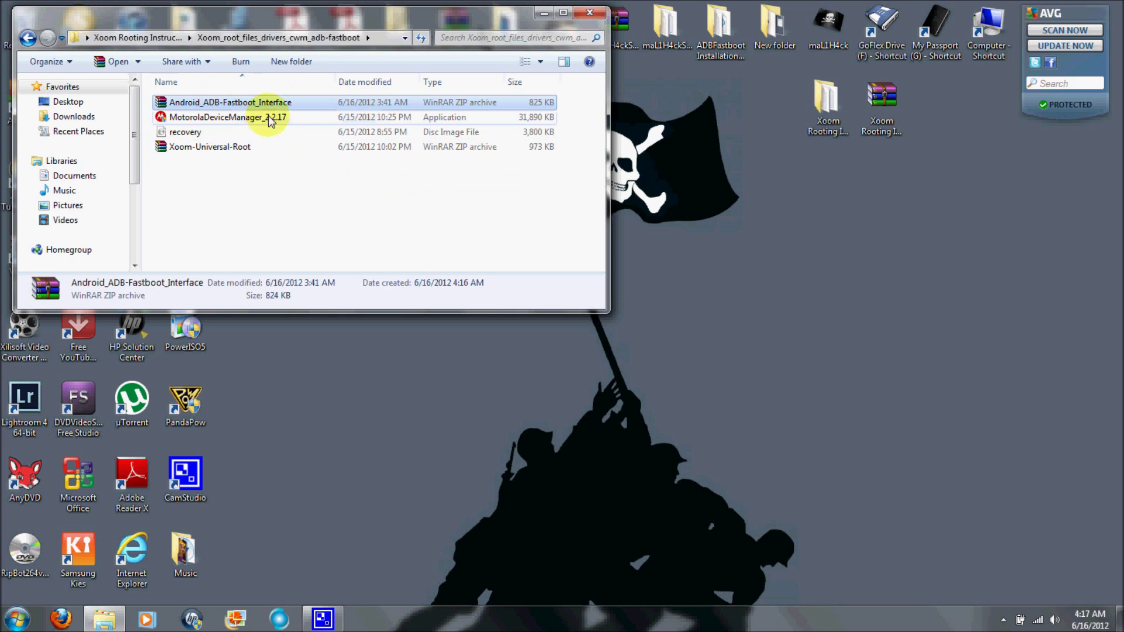
left_click(216, 117)
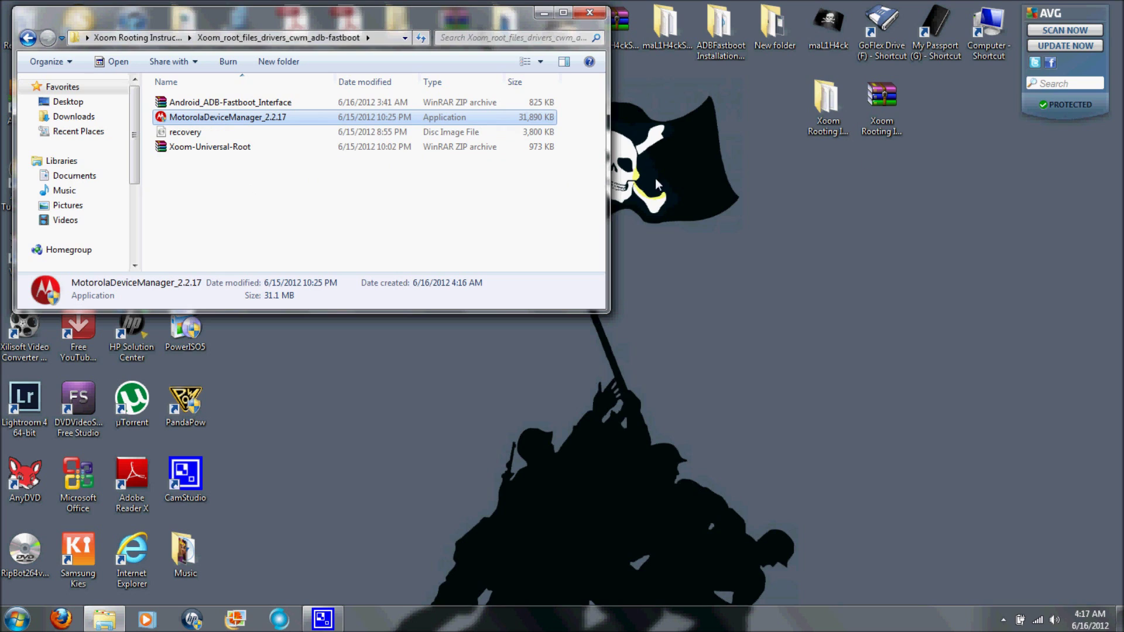
left_click(187, 133)
left_click(213, 150)
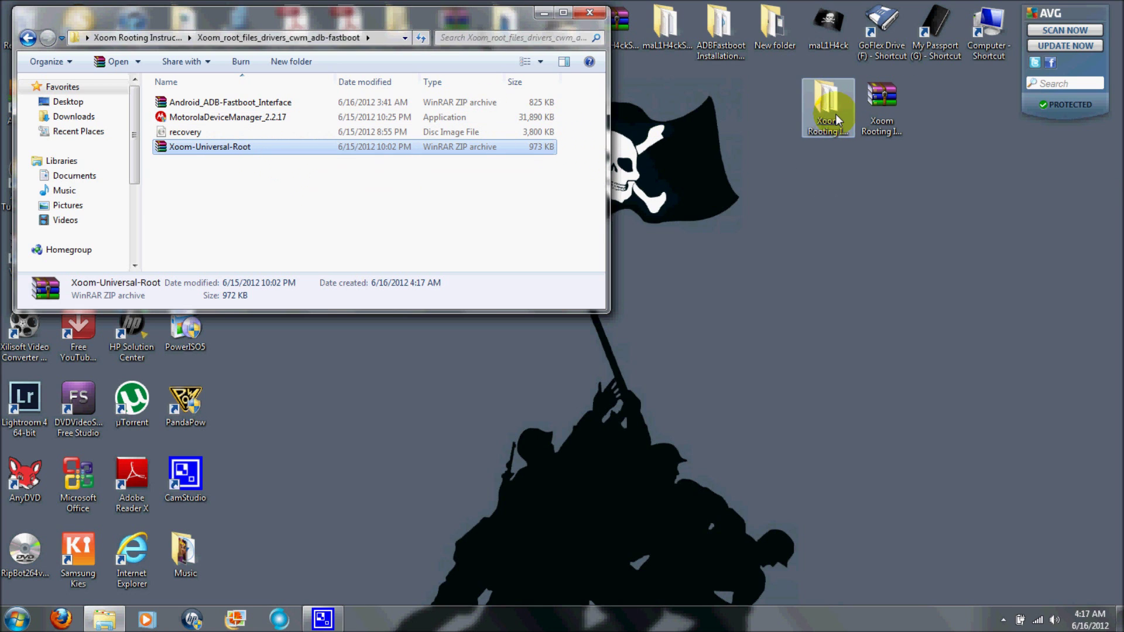
left_click(812, 133)
Step: Open STEP 1-Unlocking Bootloader Instructions in Notepad and scroll through it
double_click(812, 139)
double_click(253, 135)
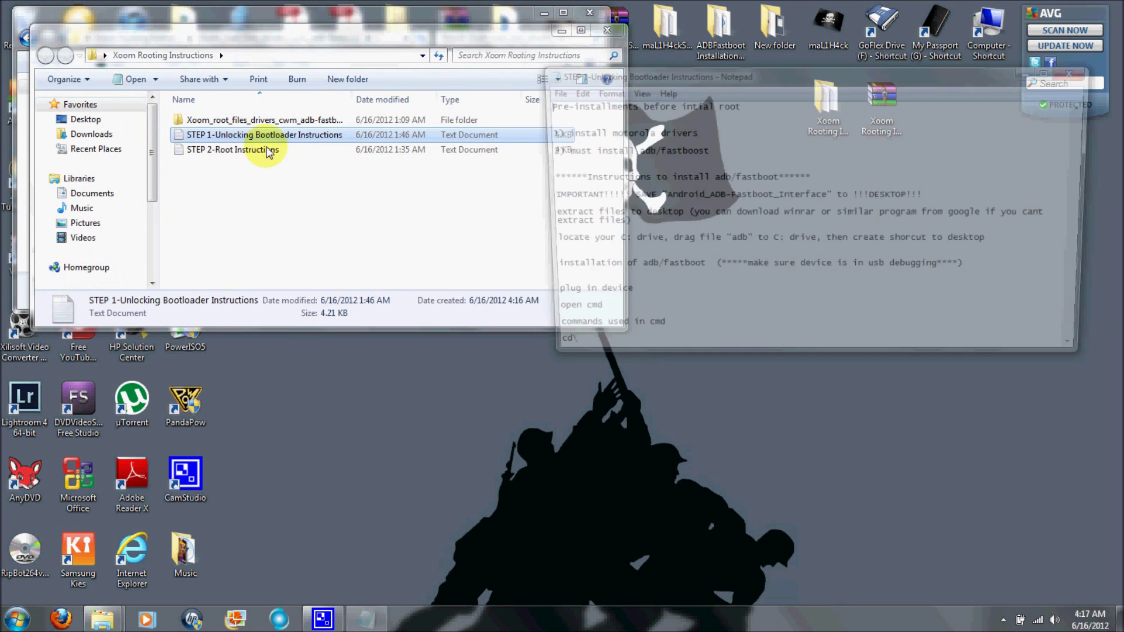
left_click_drag(490, 41, 471, 23)
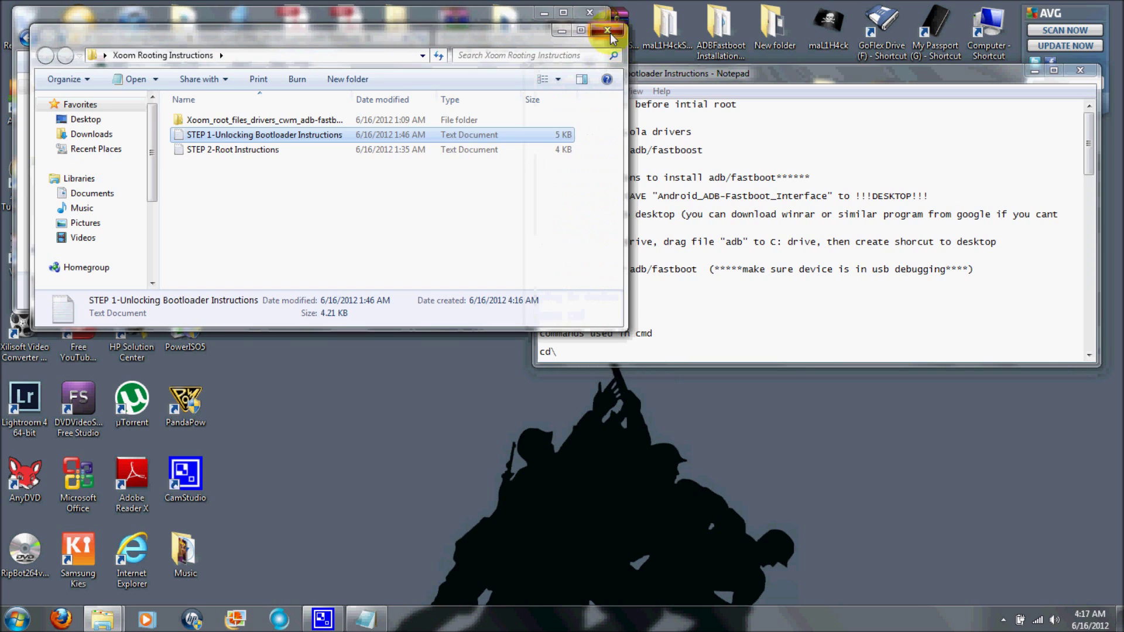
double_click(246, 102)
left_click(790, 163)
scroll(783, 157, "down", 1)
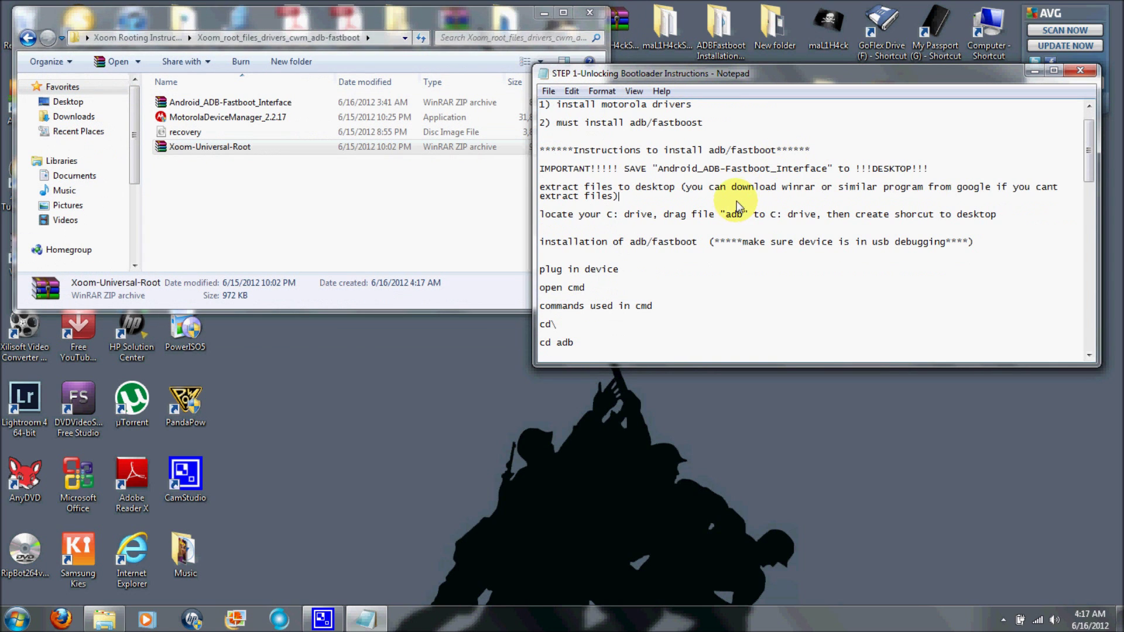
scroll(737, 204, "down", 4)
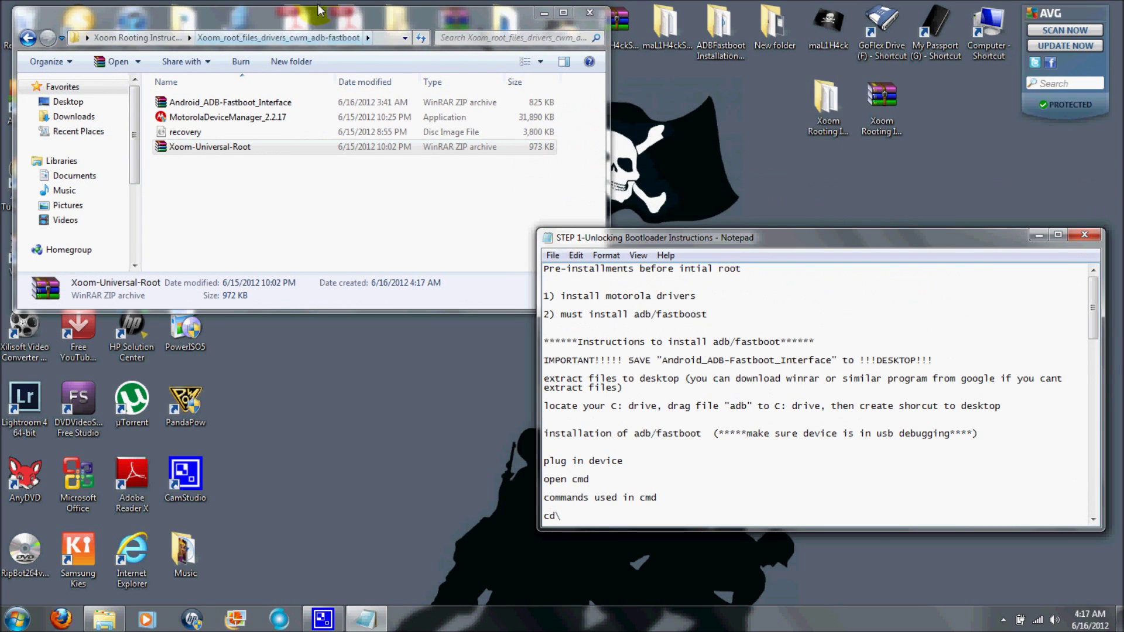
left_click_drag(192, 24, 572, 53)
Step: Move the Android_ADB-Fastboot_Interface archive onto the desktop and close the folder window
left_click(594, 147)
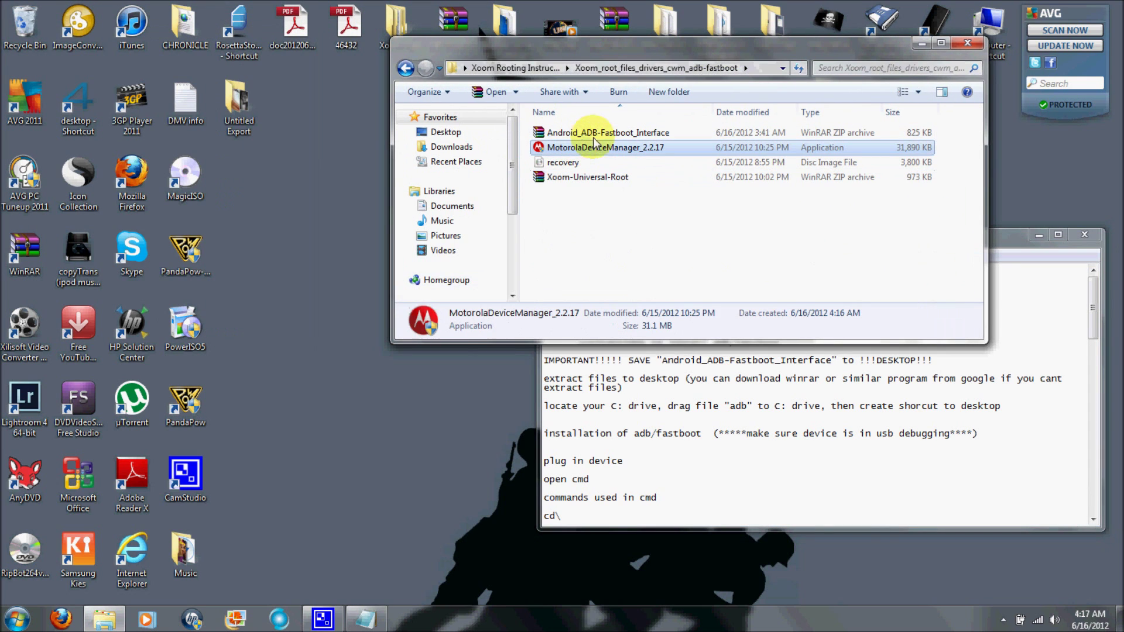
left_click_drag(658, 53, 770, 17)
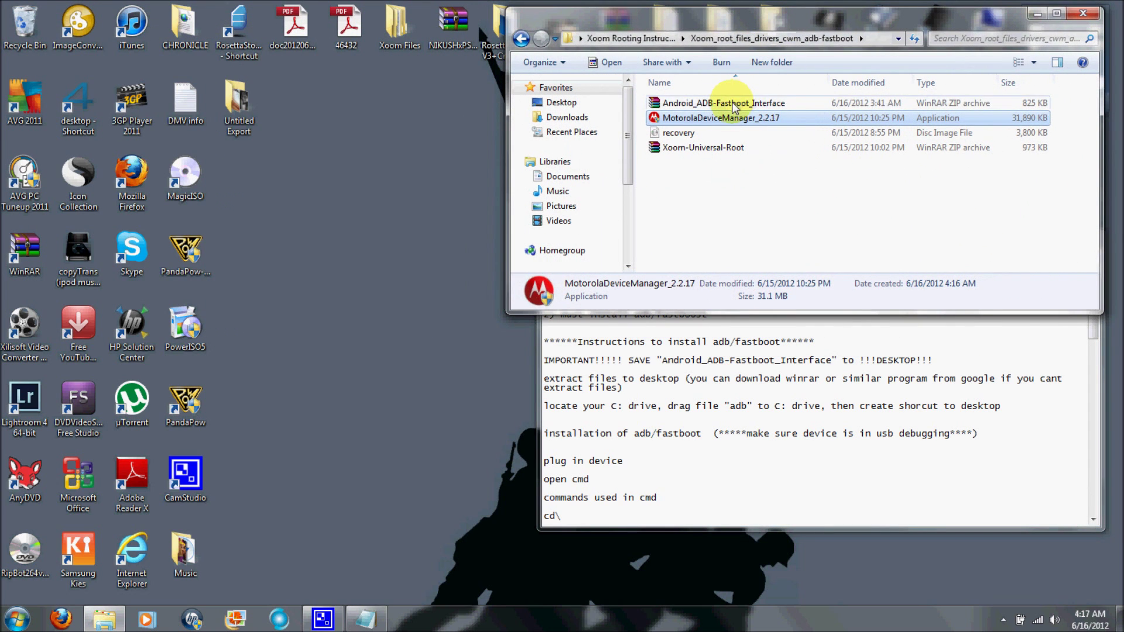
left_click(732, 103)
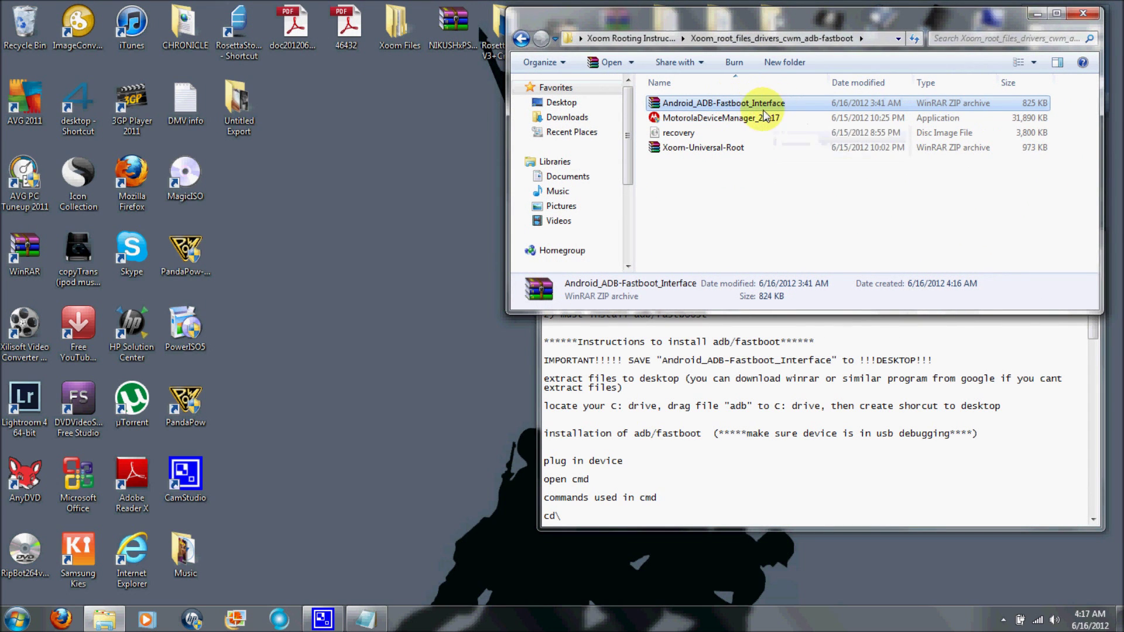
left_click_drag(764, 114, 286, 199)
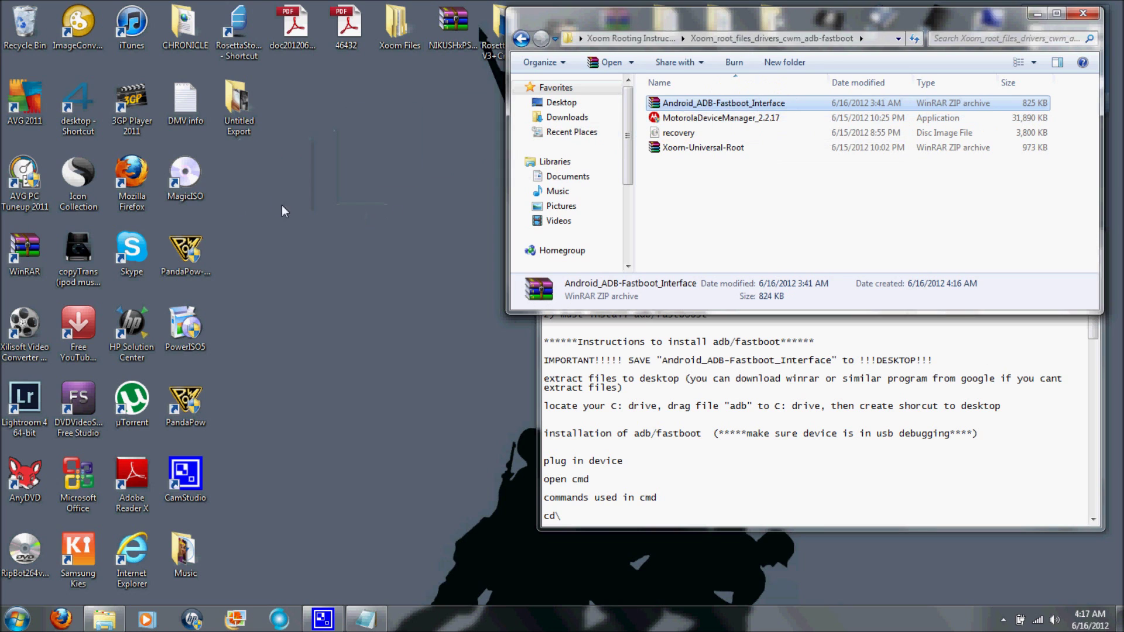
left_click(1080, 14)
left_click_drag(719, 234, 738, 211)
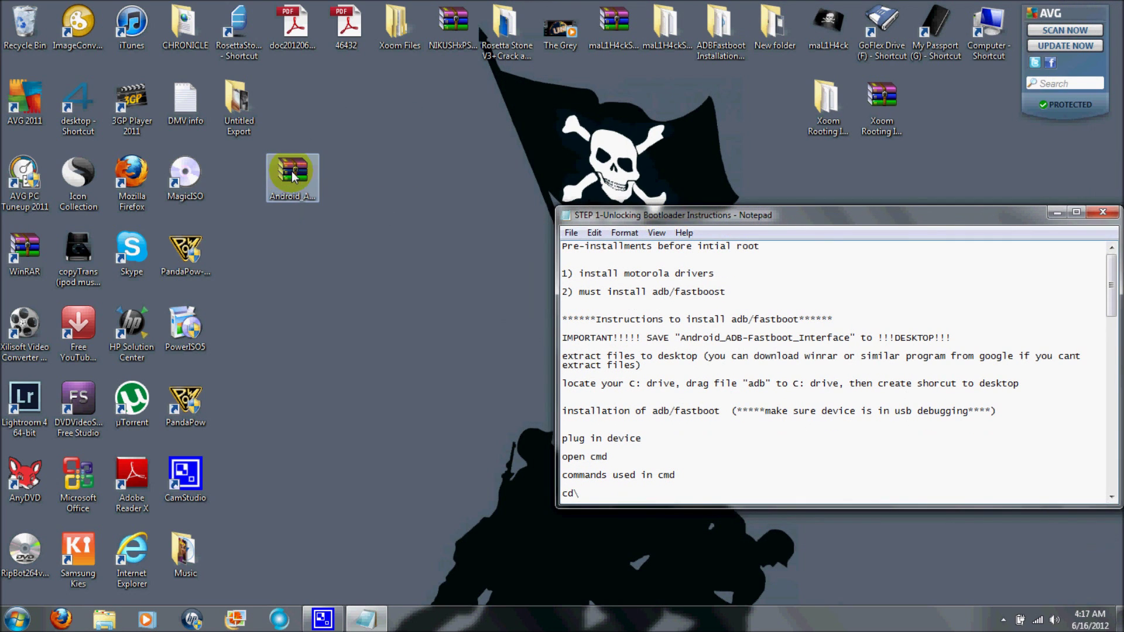
Step: Extract the Android_ADB-Fastboot_Interface archive on the desktop, producing an adb folder
left_click_drag(292, 172, 250, 170)
right_click(250, 171)
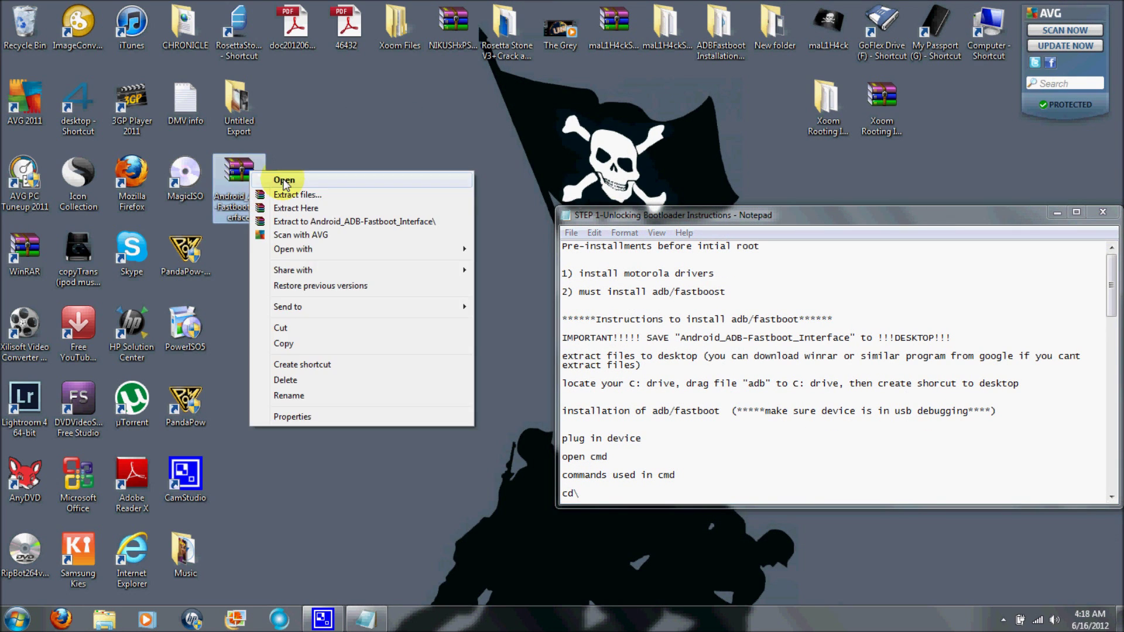
left_click(297, 222)
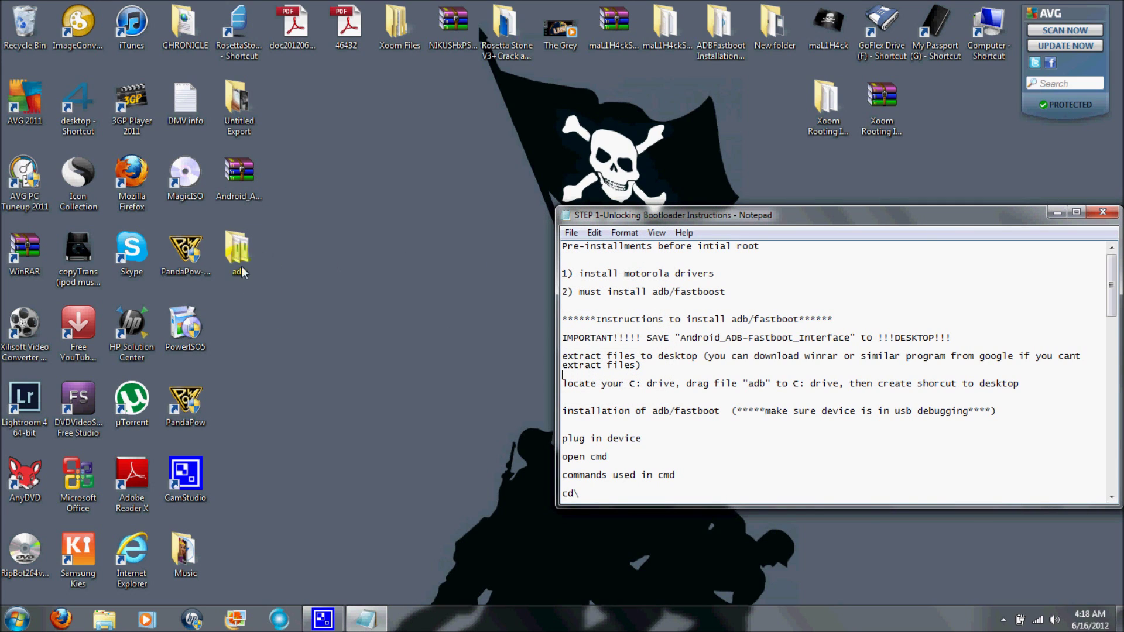
left_click(238, 259)
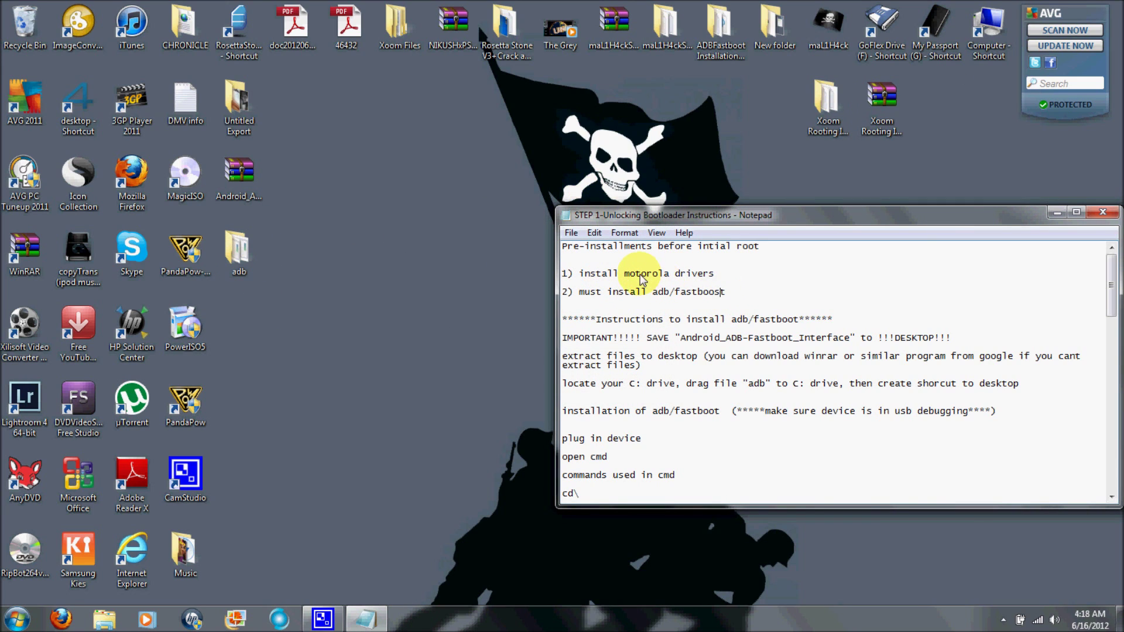
mouse_move(638, 274)
left_mouse_down()
mouse_move(715, 275)
mouse_move(646, 294)
left_mouse_up()
left_click(685, 319)
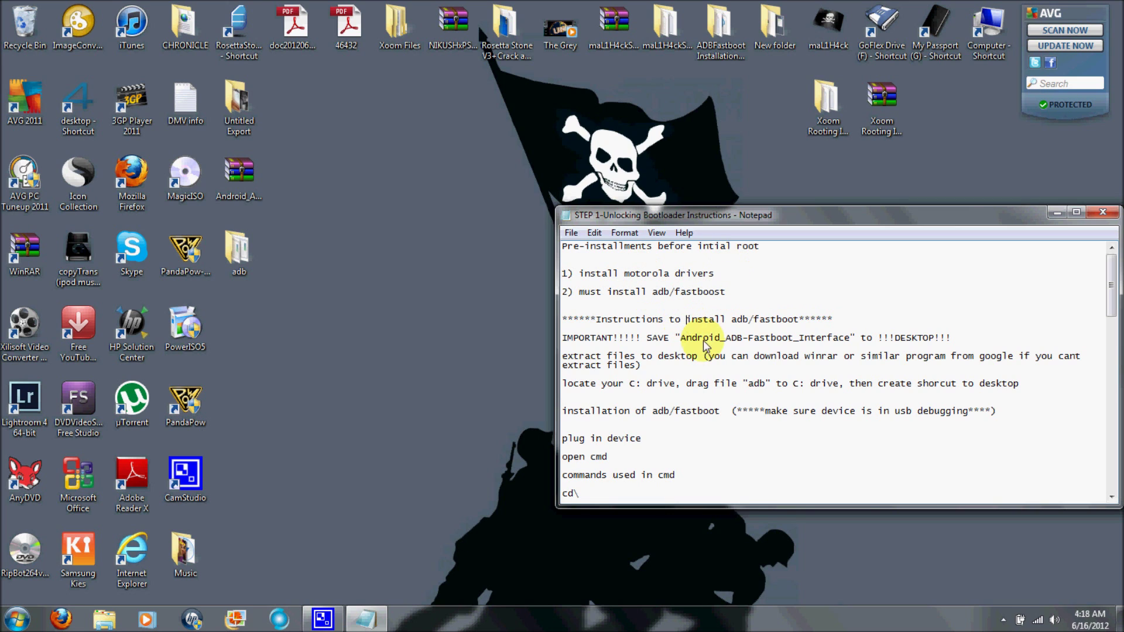
Step: Move the adb folder into Local Disk (C:) and send a shortcut of it to the desktop
double_click(999, 62)
double_click(739, 121)
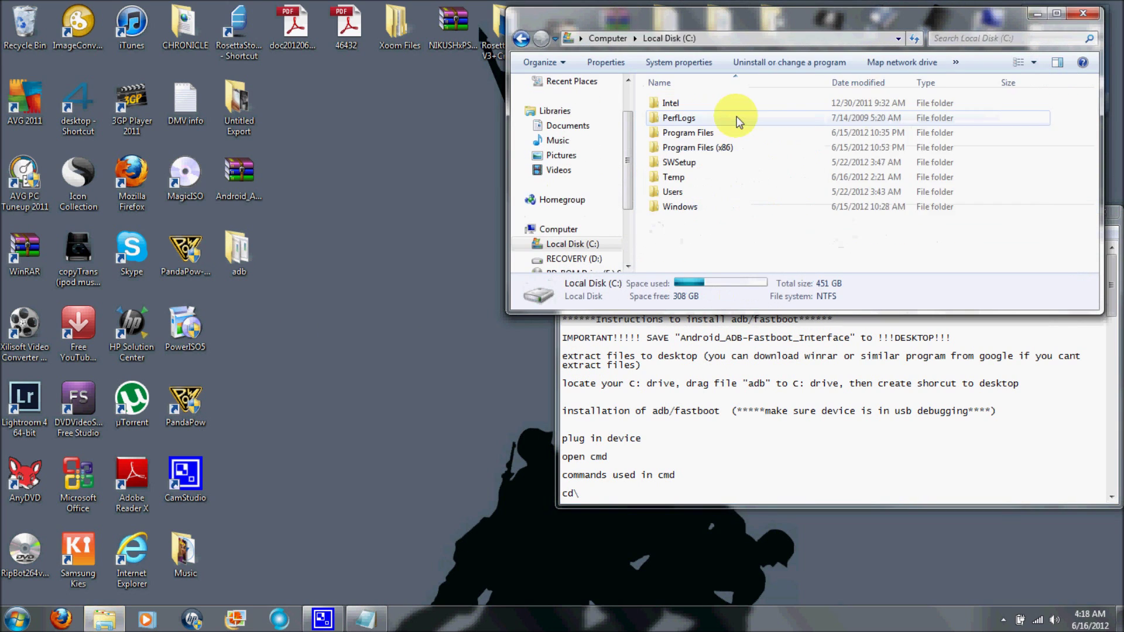
left_click_drag(237, 251, 770, 255)
right_click(693, 228)
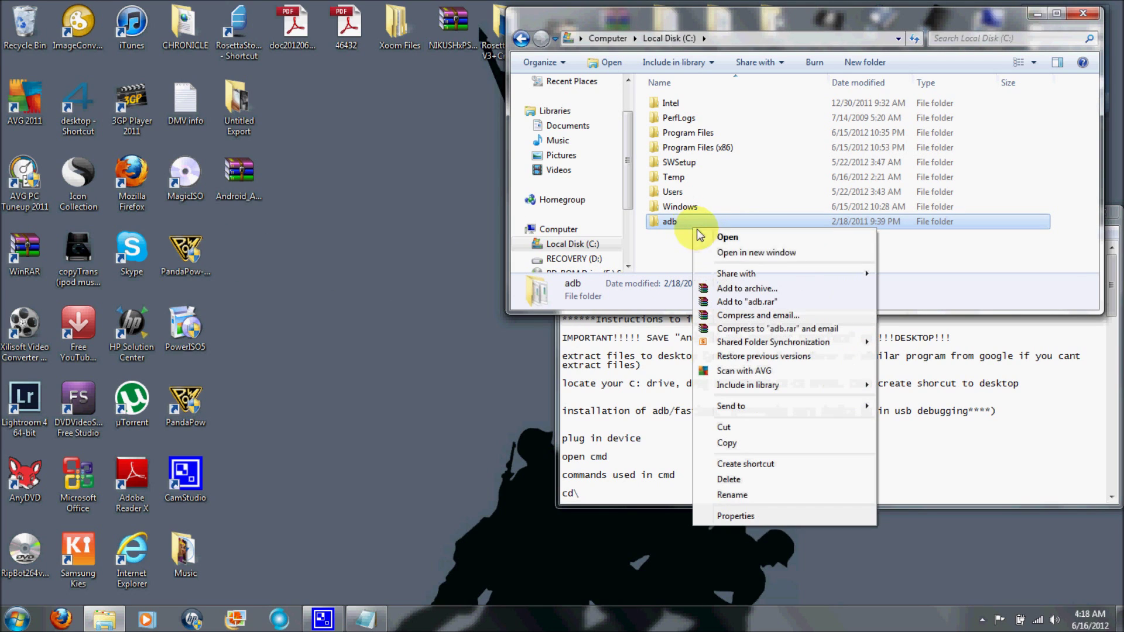
mouse_move(781, 410)
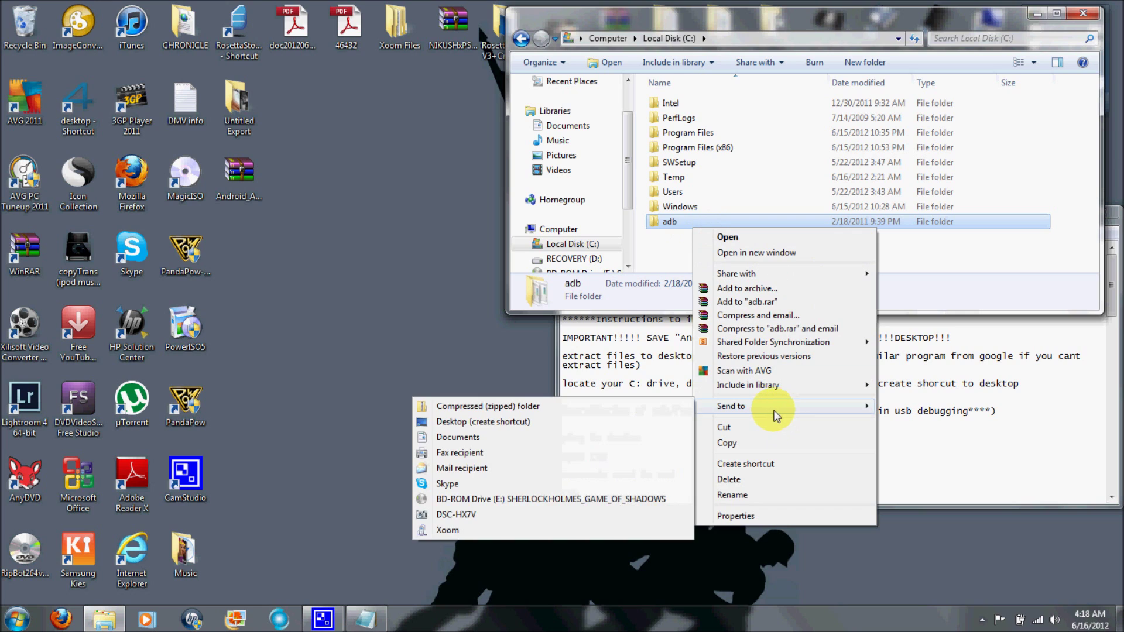
left_click(539, 422)
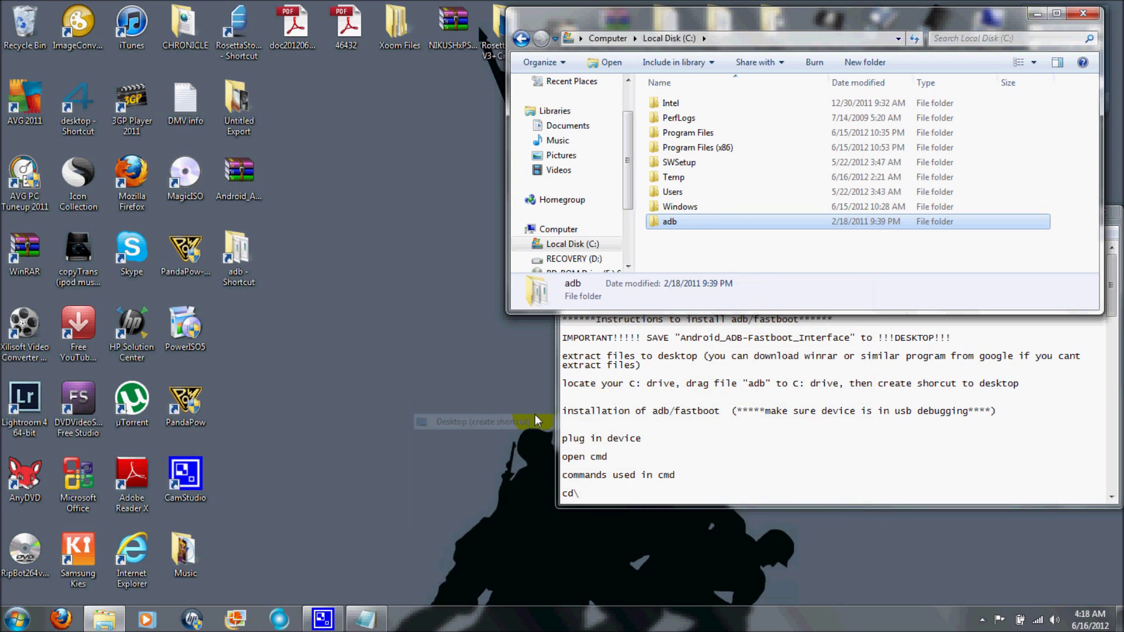
left_click(1083, 13)
left_click_drag(914, 217, 879, 171)
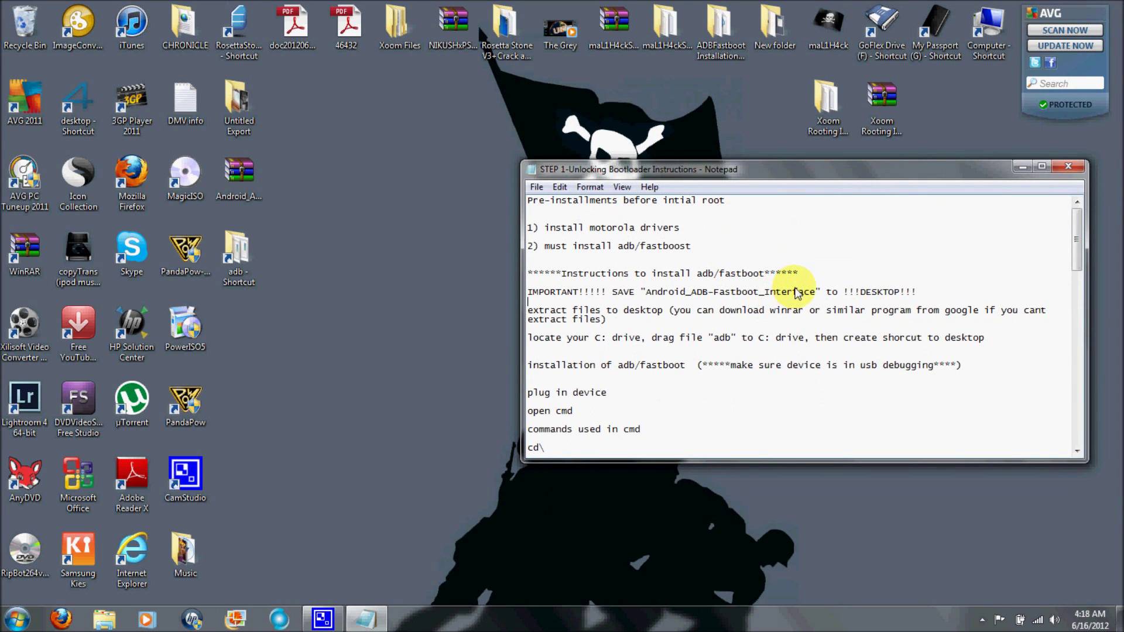
Step: Launch cmd from the Start search and place it beside the instructions showing the adb commands
scroll(782, 293, "down", 1)
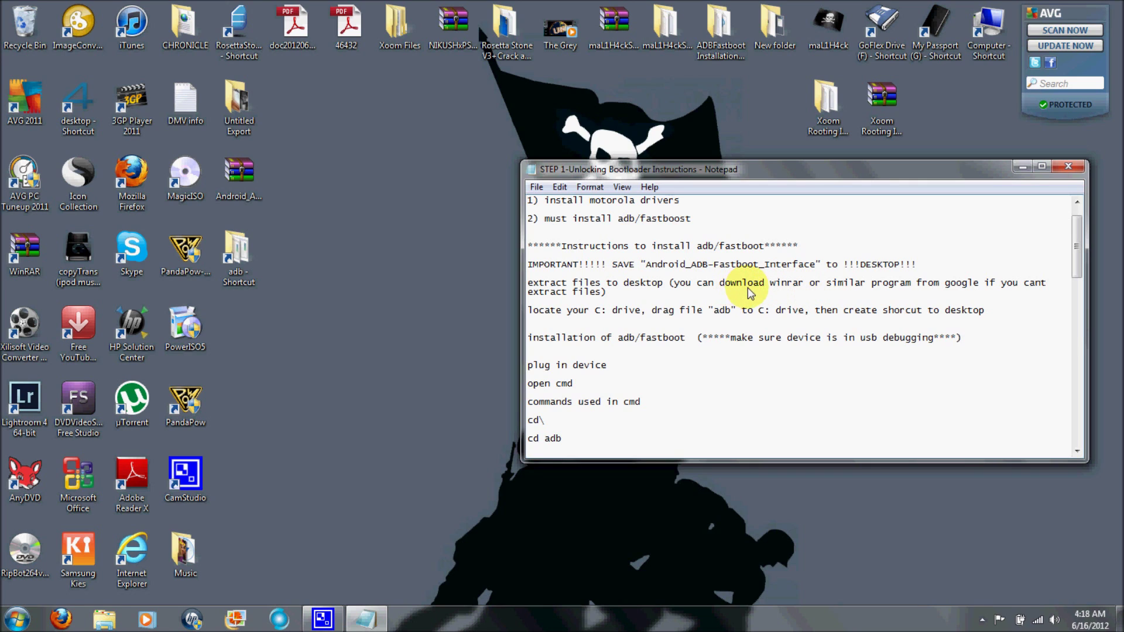
left_click(14, 622)
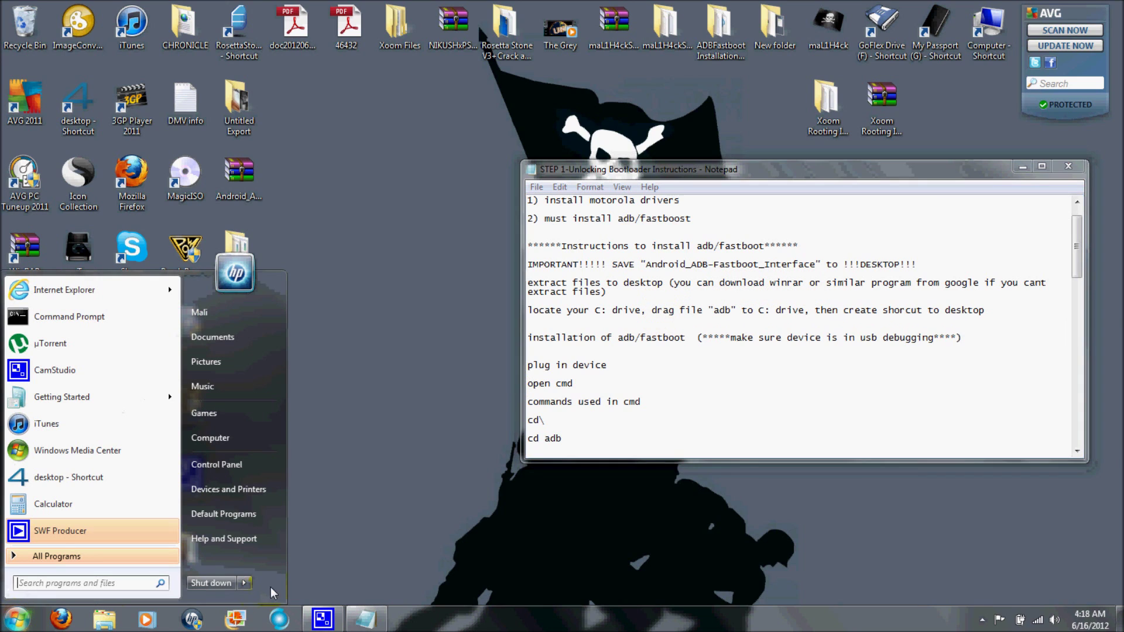
type("cmd")
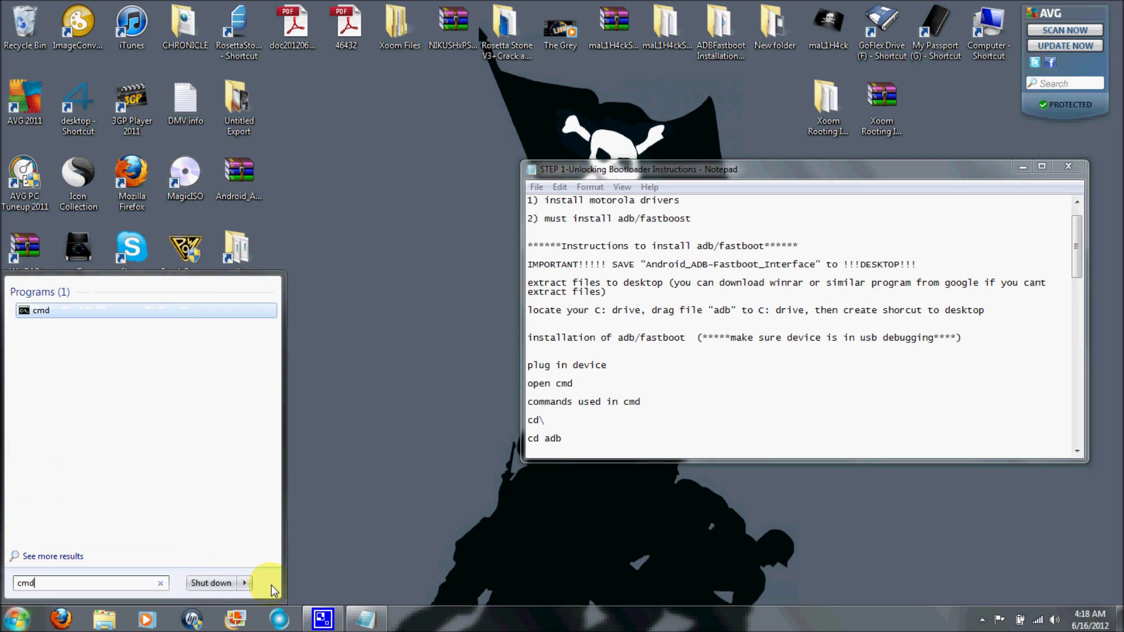
key("Return")
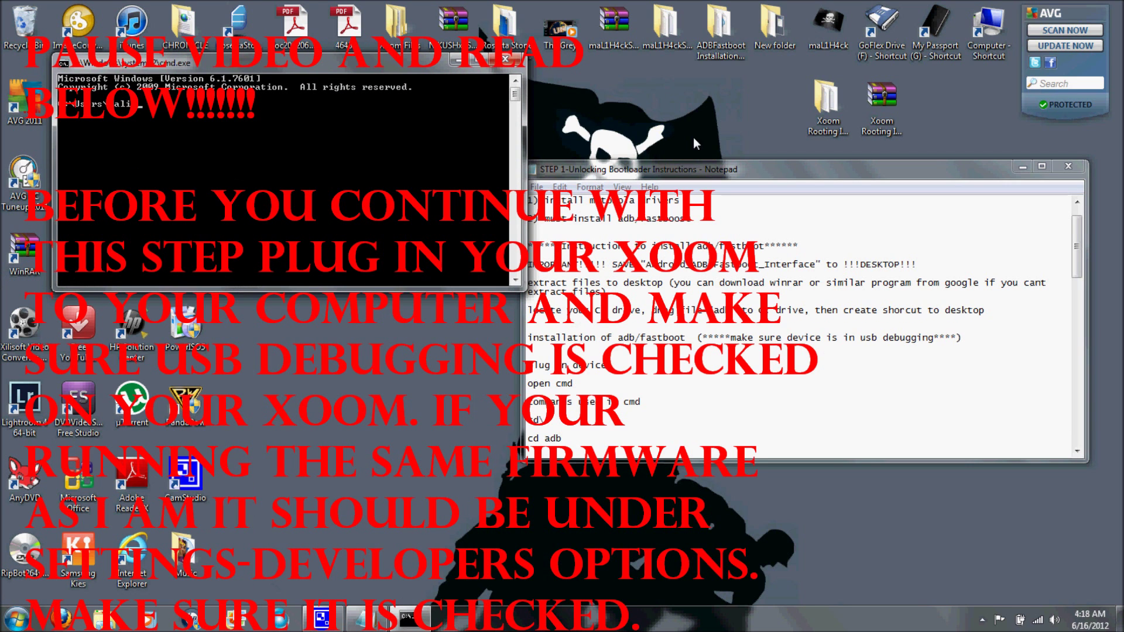
left_click_drag(709, 166, 732, 86)
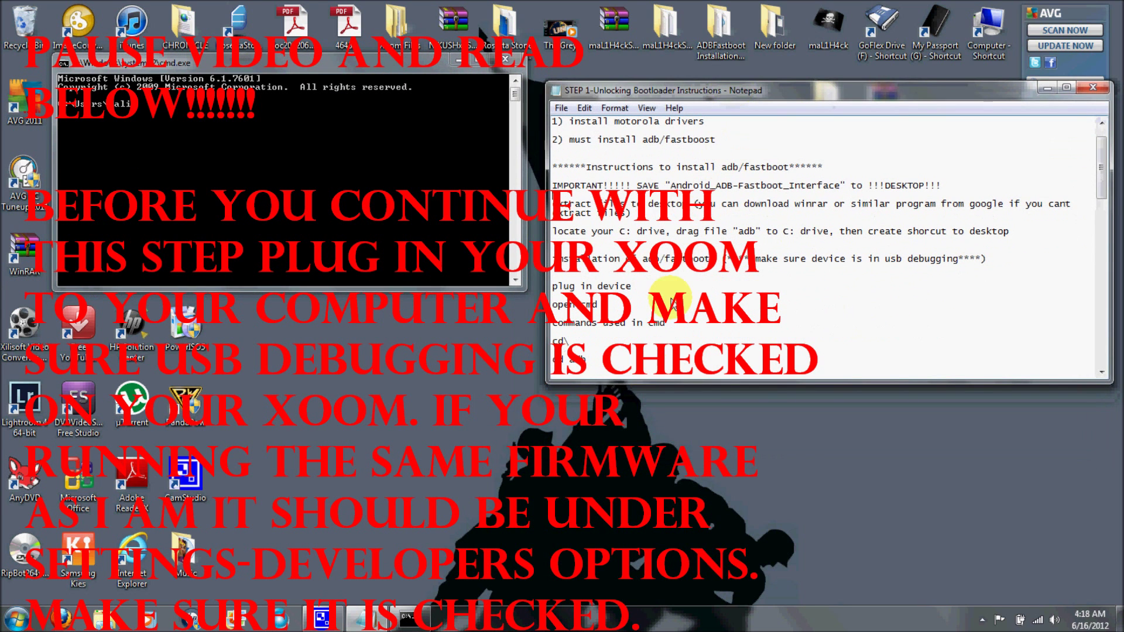
scroll(683, 307, "down", 3)
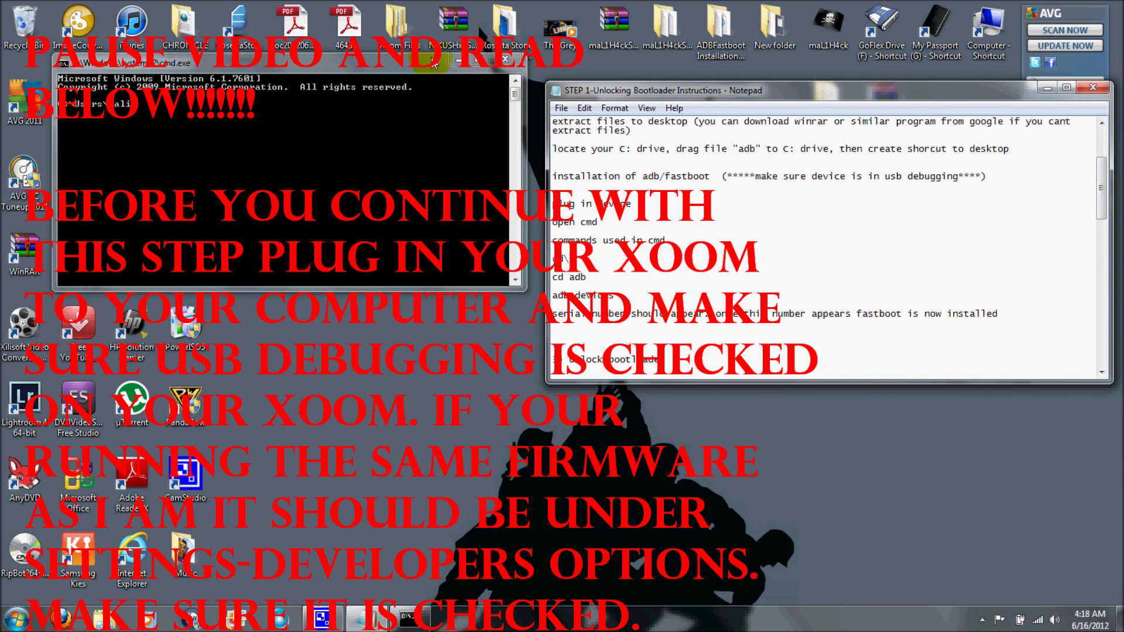
left_click_drag(406, 62, 397, 92)
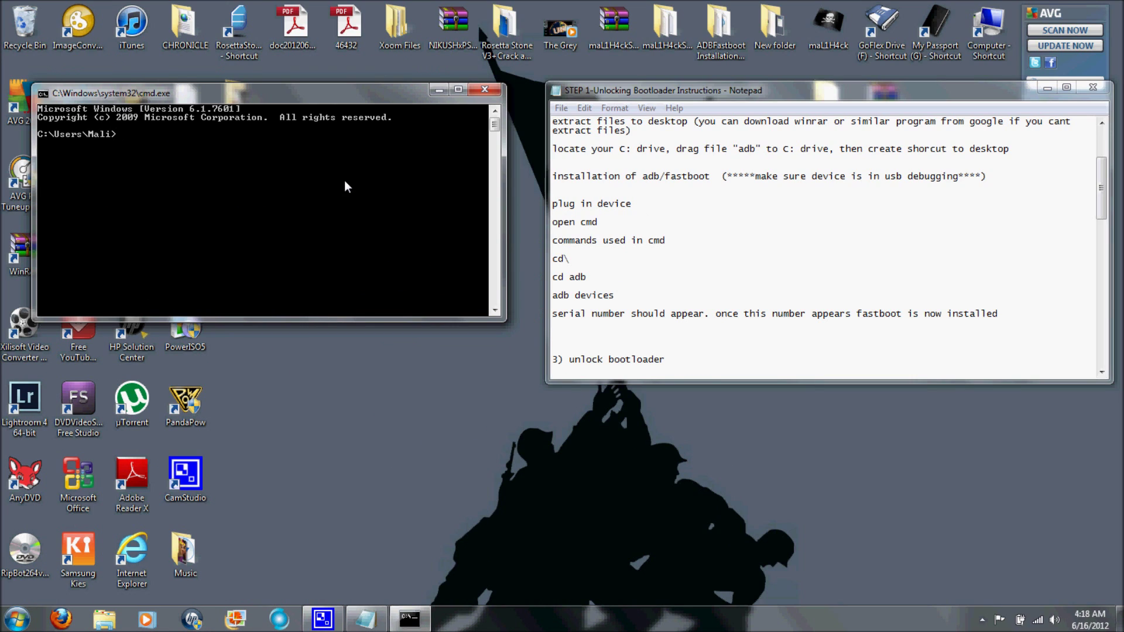
Step: Run cd\, cd adb and adb devices to confirm the Xoom is attached, then close the console
type("cd\\")
key("Return")
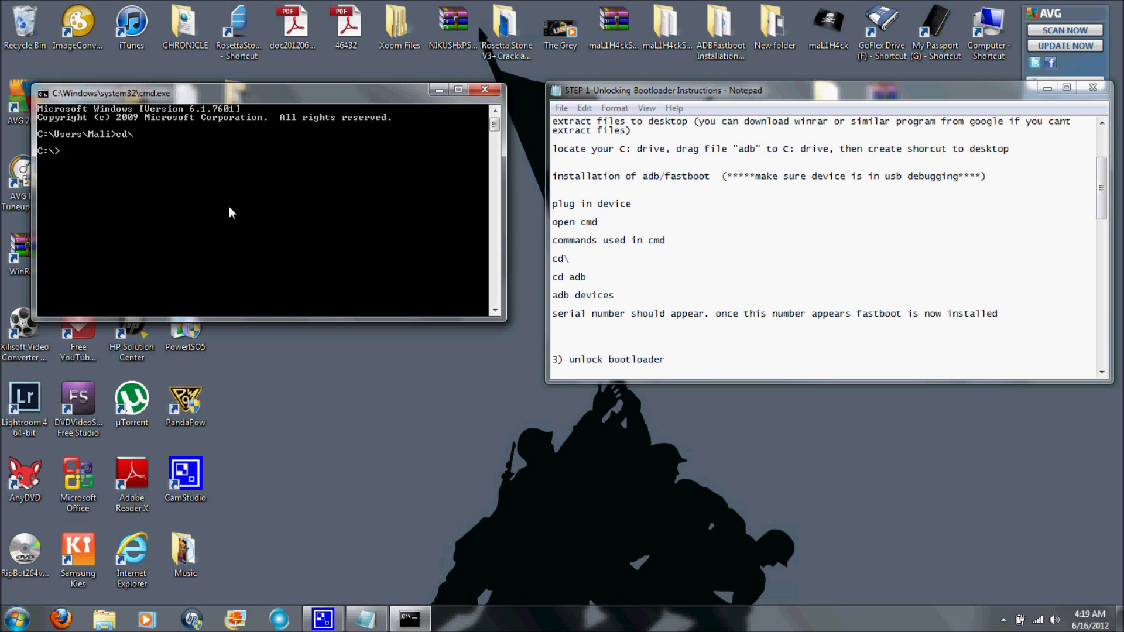
type("cd adb")
key("Return")
type("adb devices")
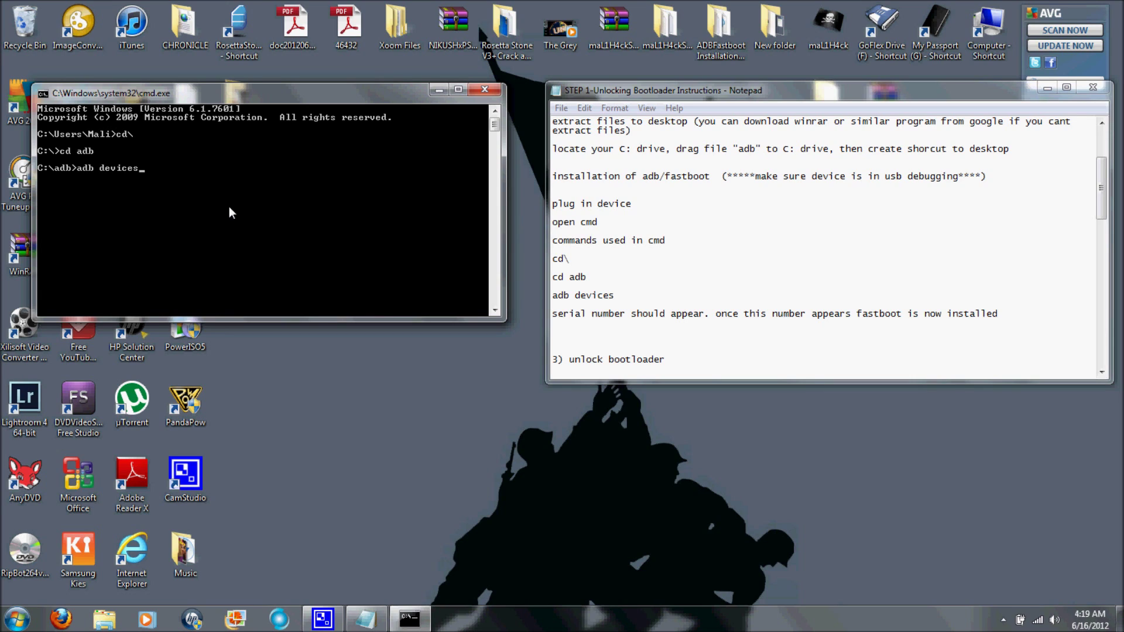
key("Return")
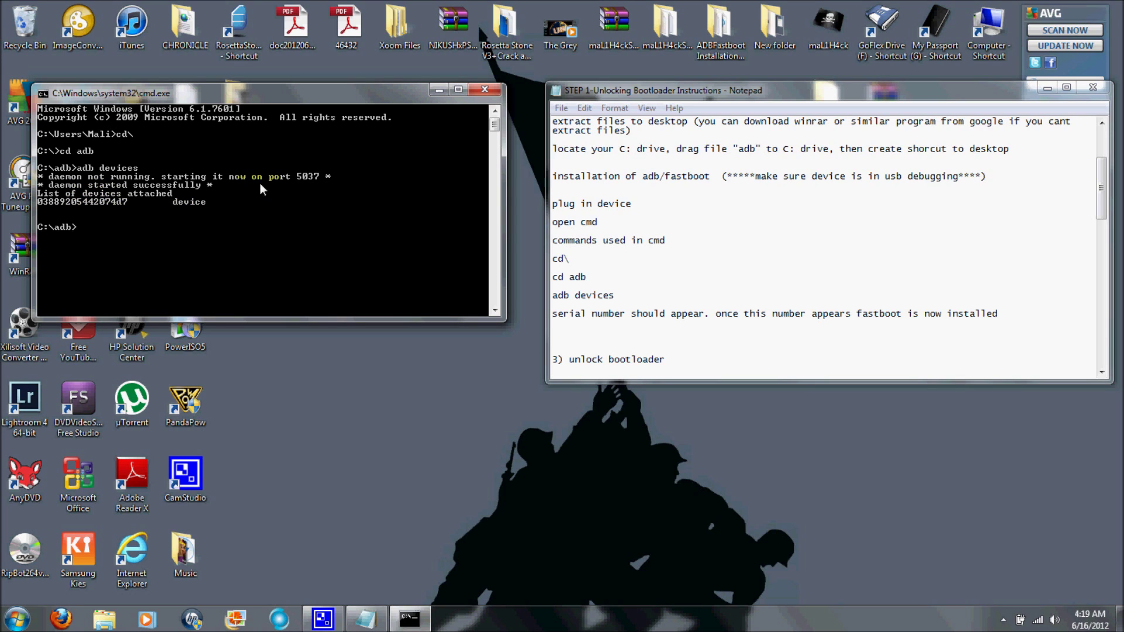
left_click(484, 91)
Step: Scroll the Notepad instructions to the 3) unlock bootloader section
left_click_drag(813, 89, 768, 97)
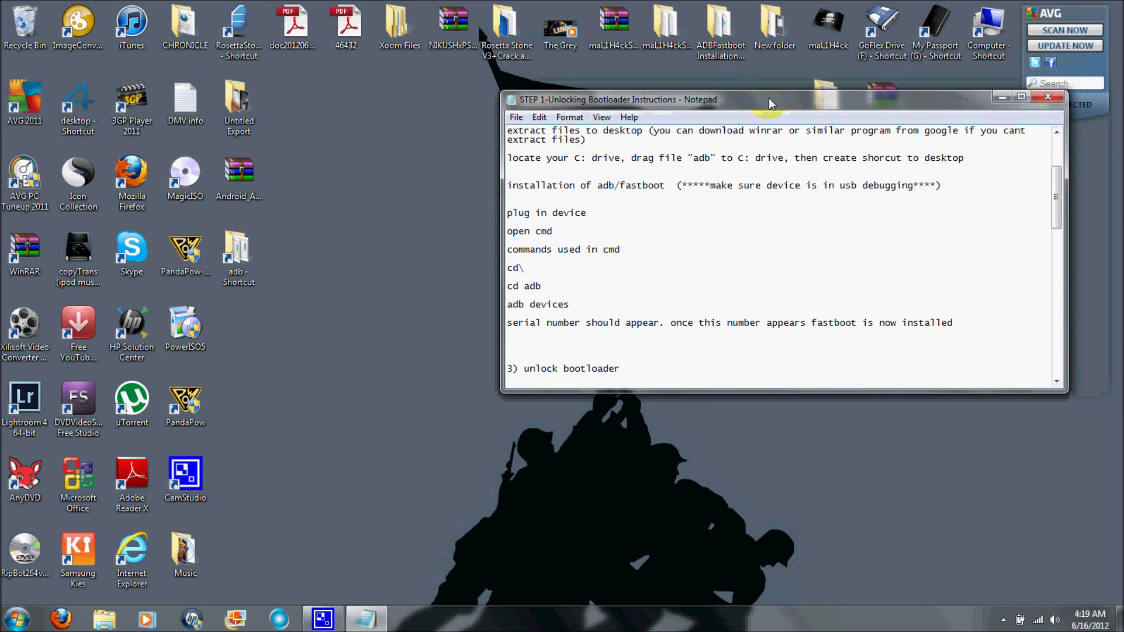
scroll(697, 319, "down", 4)
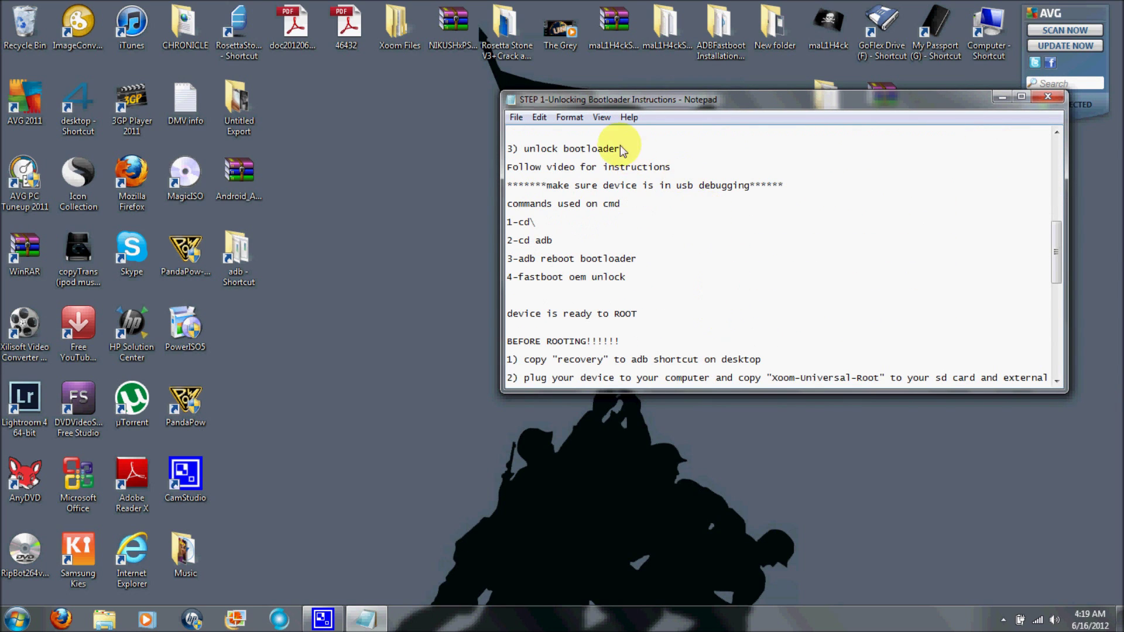
left_click_drag(622, 150, 512, 151)
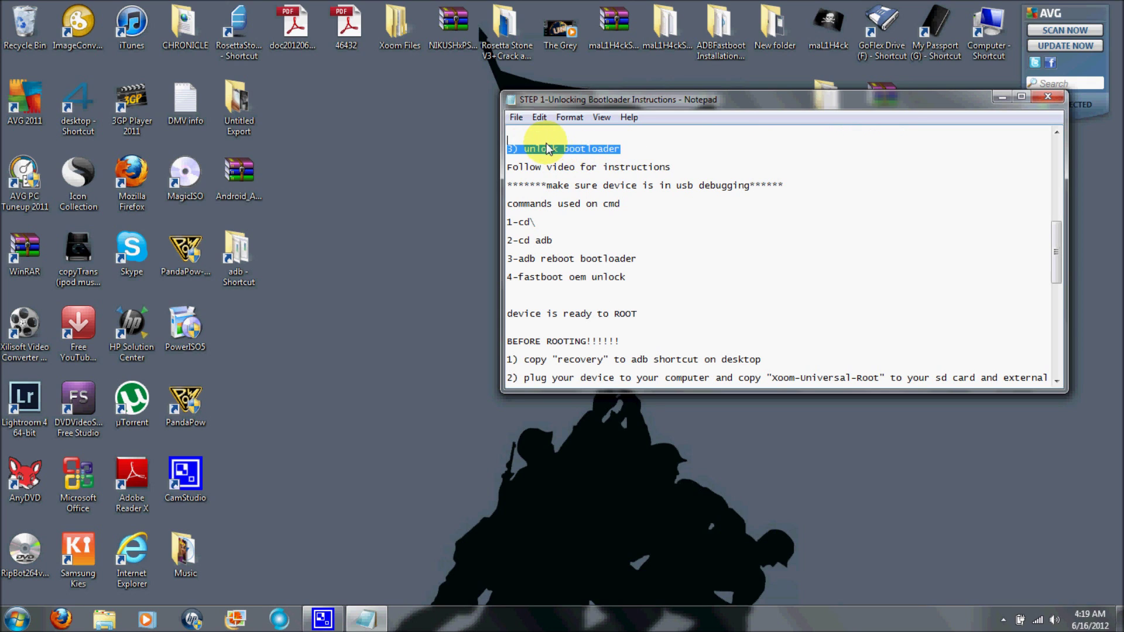
left_click(640, 154)
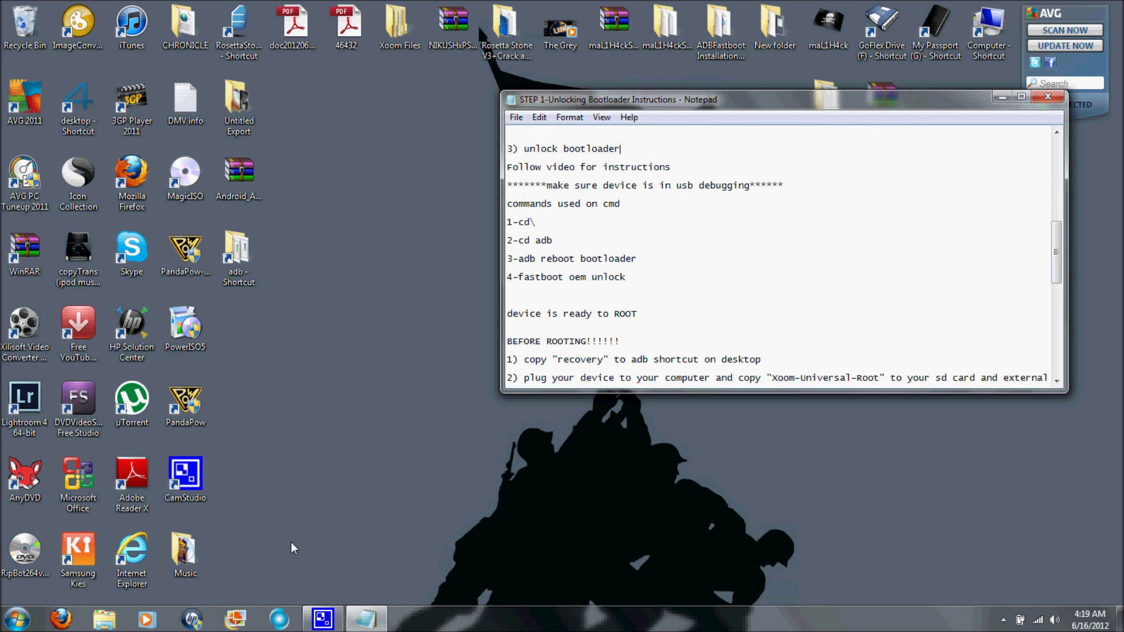
left_click(17, 619)
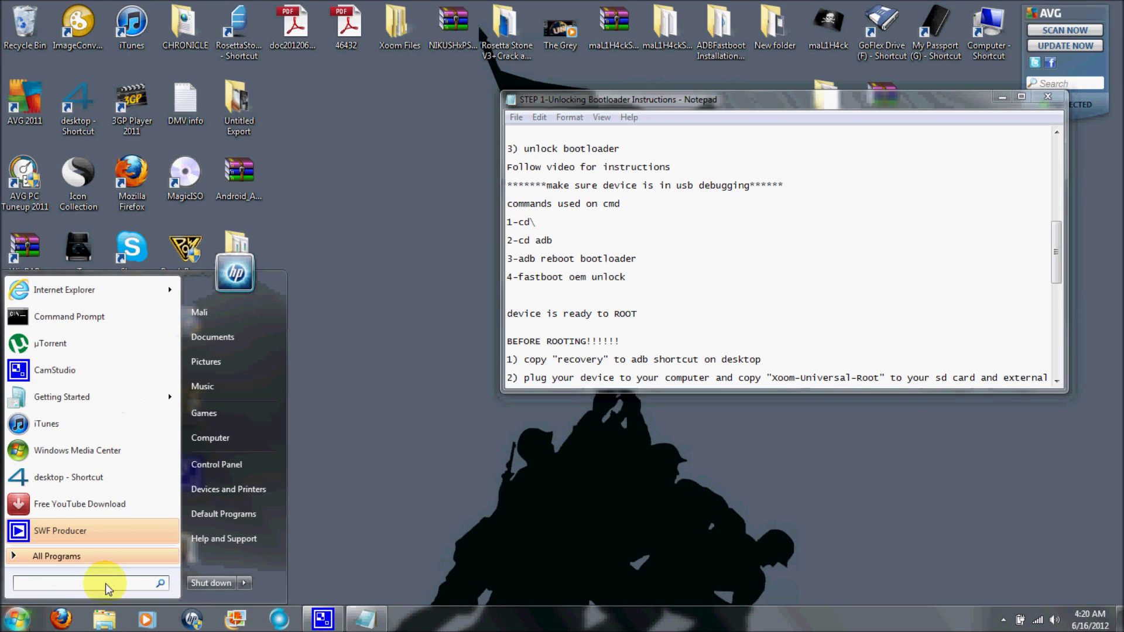
Step: In a new Command Prompt, run cd\, cd adb and adb reboot bootloader
left_click(69, 317)
left_click(541, 222)
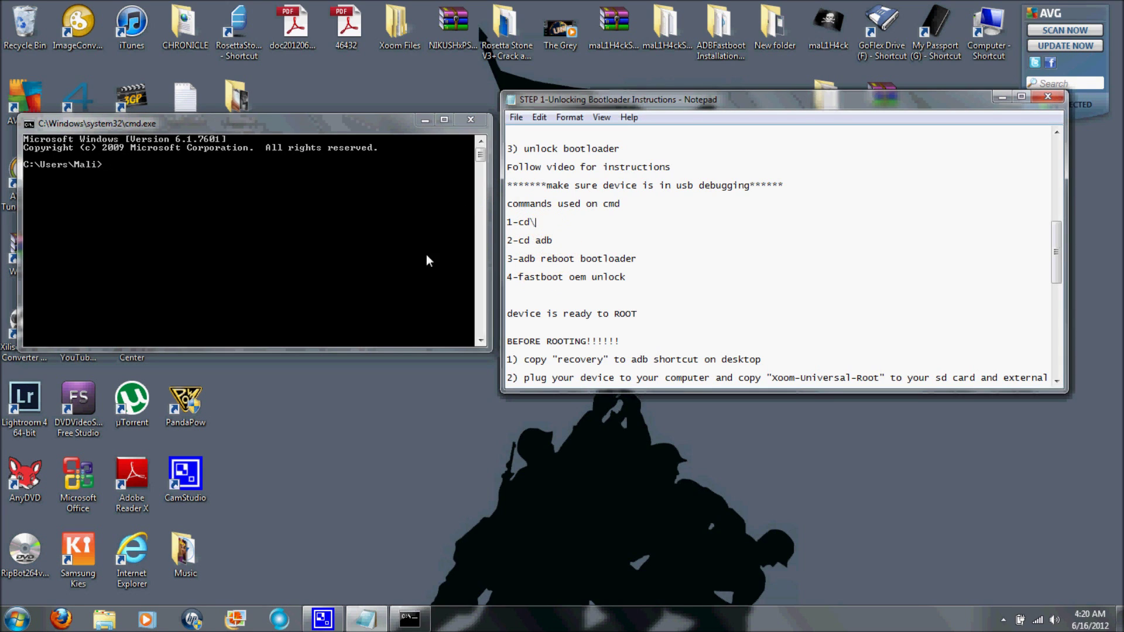
left_click(257, 229)
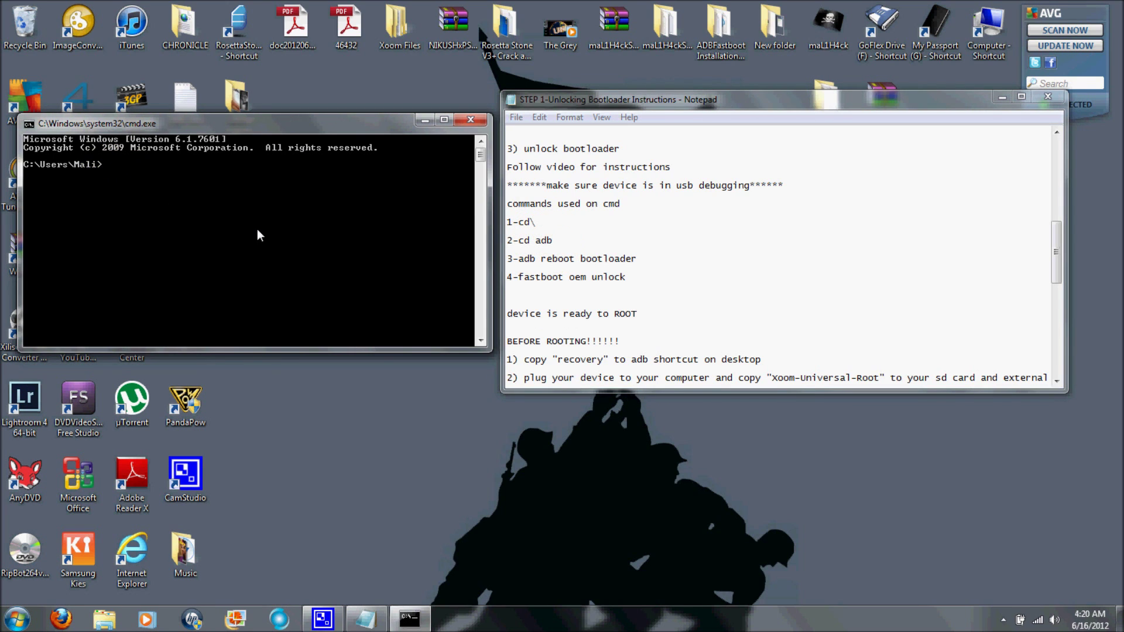
type("cd\\")
key("Return")
type("cd adb")
key("Return")
type("adb reboot")
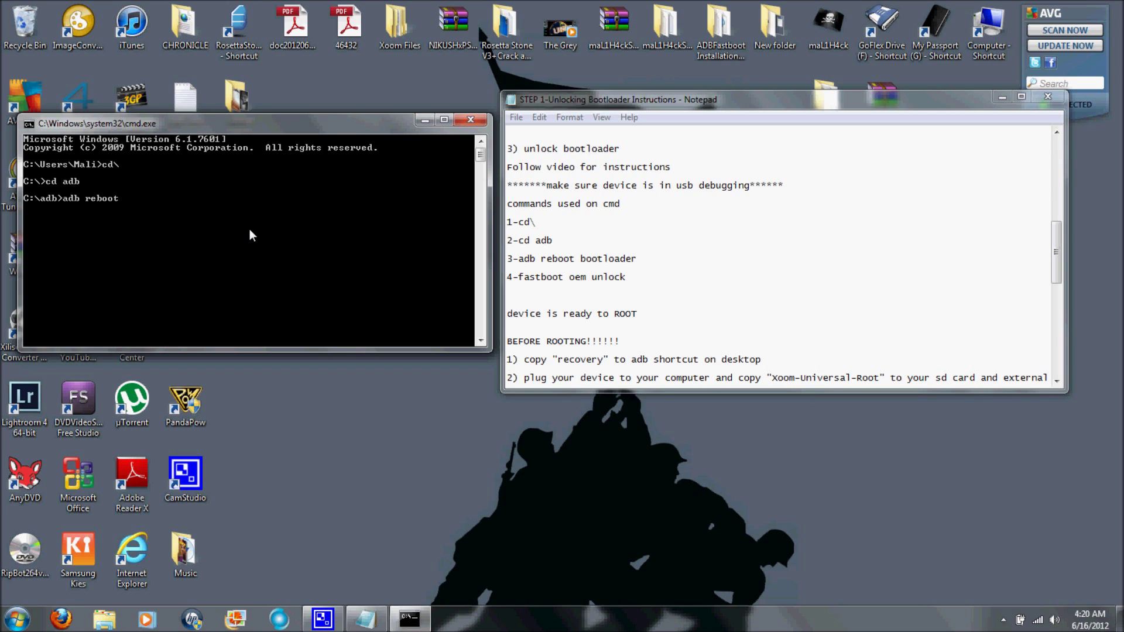
type("bootloader")
key("Return")
Step: Run fastboot oem unlock at the C:\adb prompt, correcting the typo in 'unlock'
type("f")
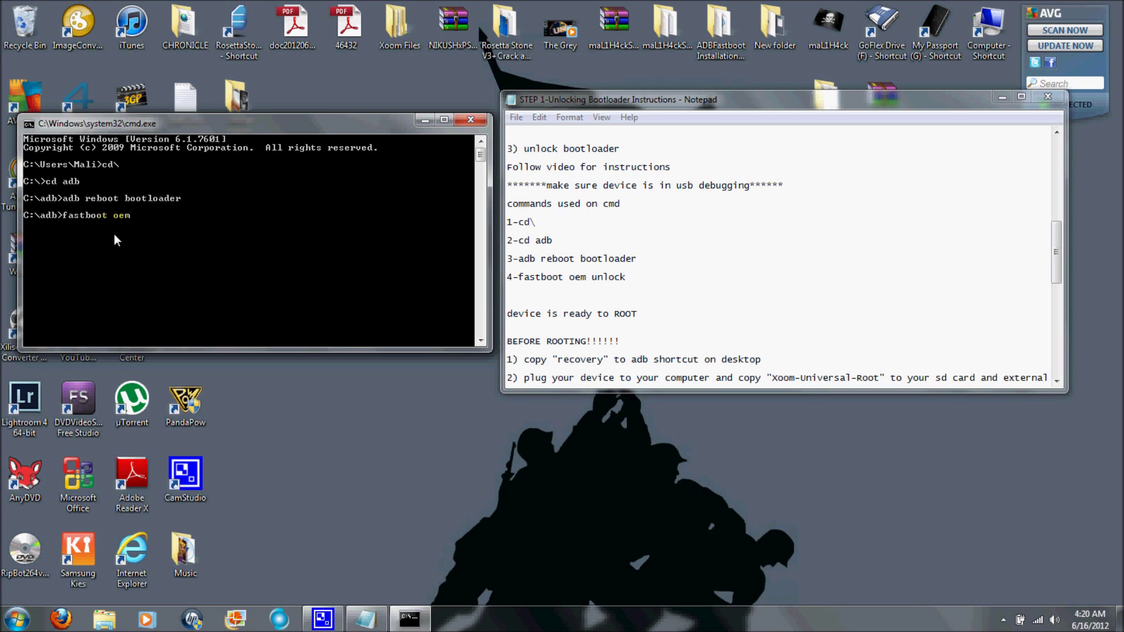
type("nluck")
key("BackSpace")
key("BackSpace")
type("ock")
key("Return")
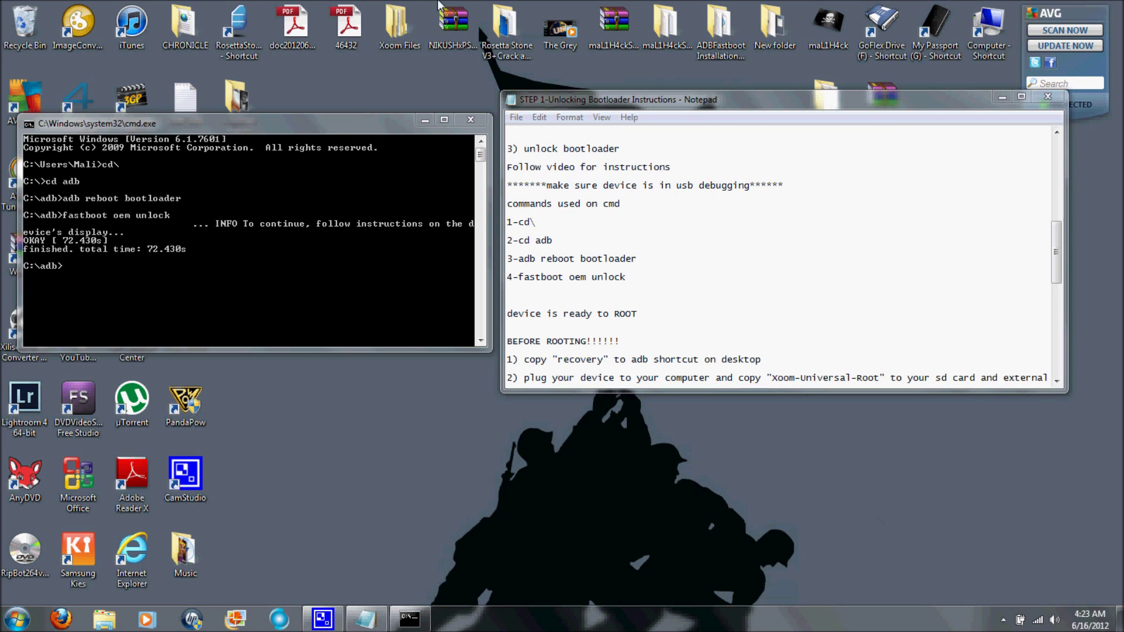
Step: Wait for fastboot oem unlock to report OKAY, finishing in 72.430s
left_click(332, 124)
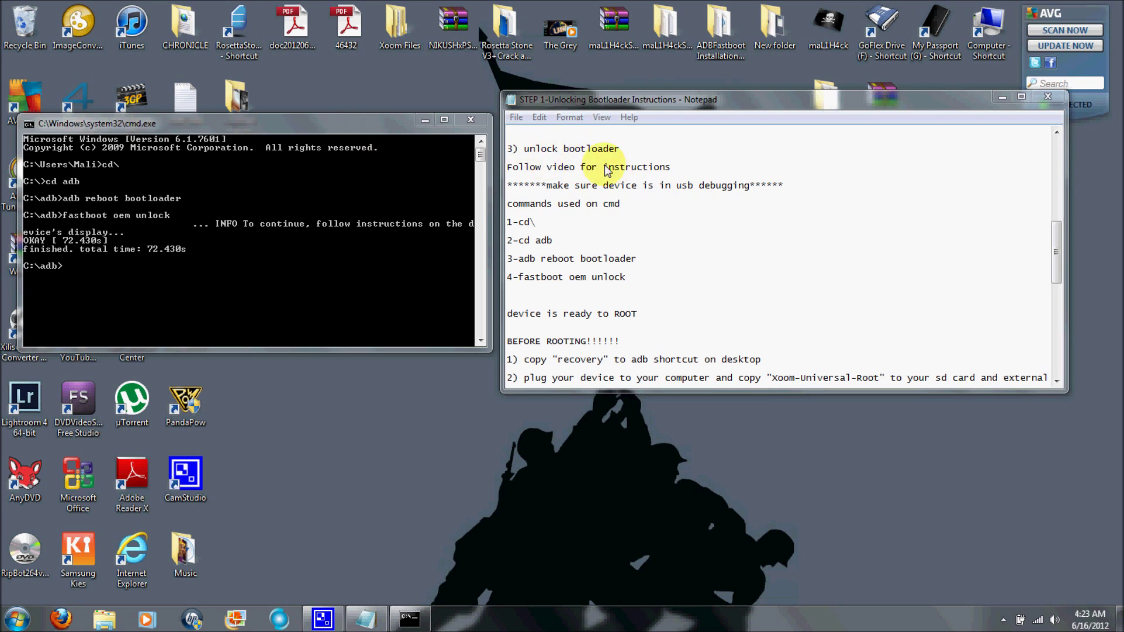
Step: Close the finished Command Prompt and bring the Notepad instructions into view
left_click(470, 120)
left_click_drag(731, 105, 636, 125)
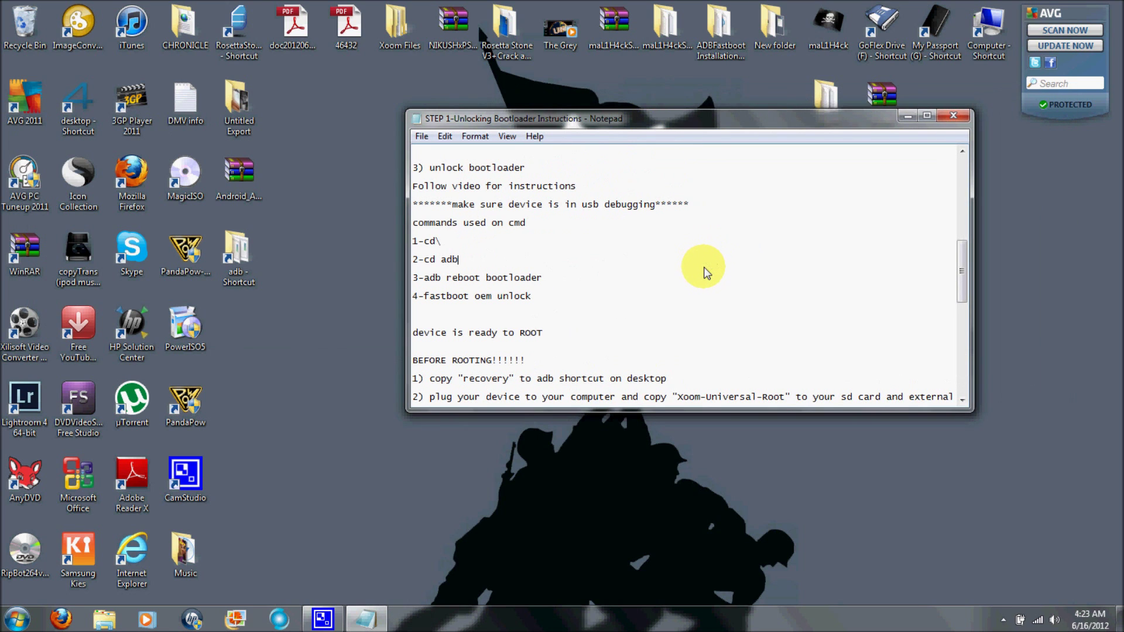
scroll(704, 267, "down", 3)
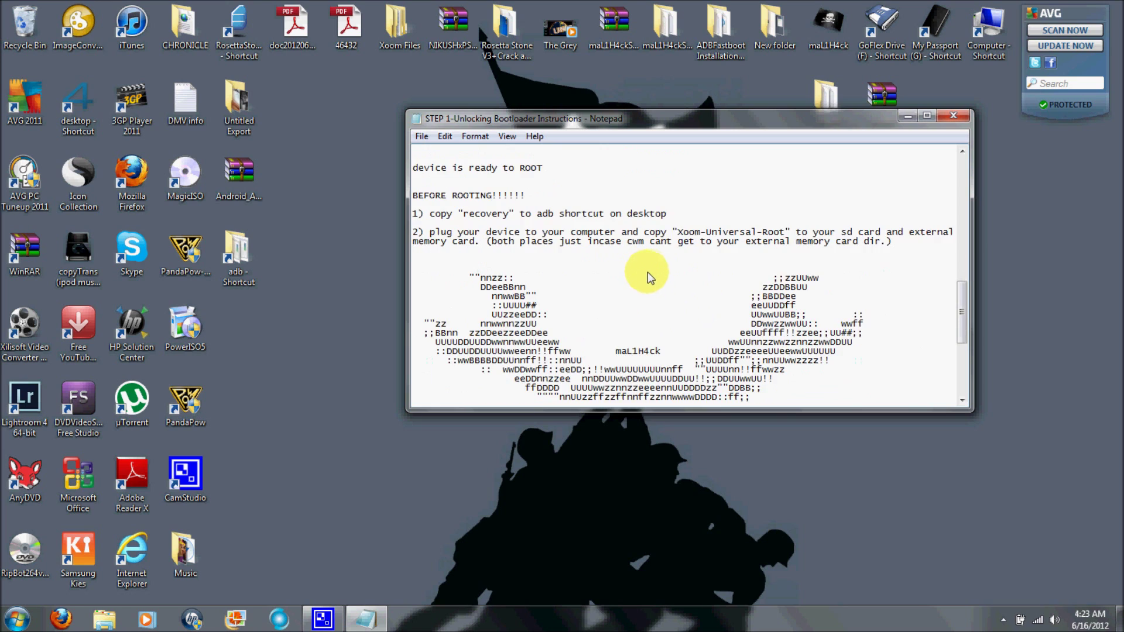
scroll(647, 279, "up", 3)
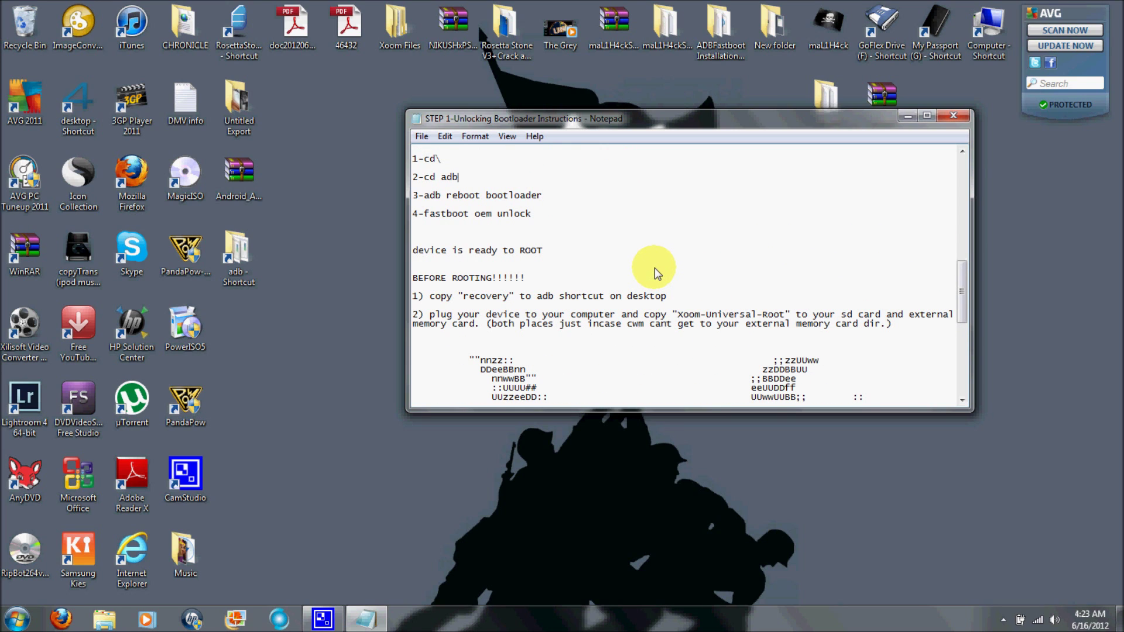
scroll(637, 249, "down", 1)
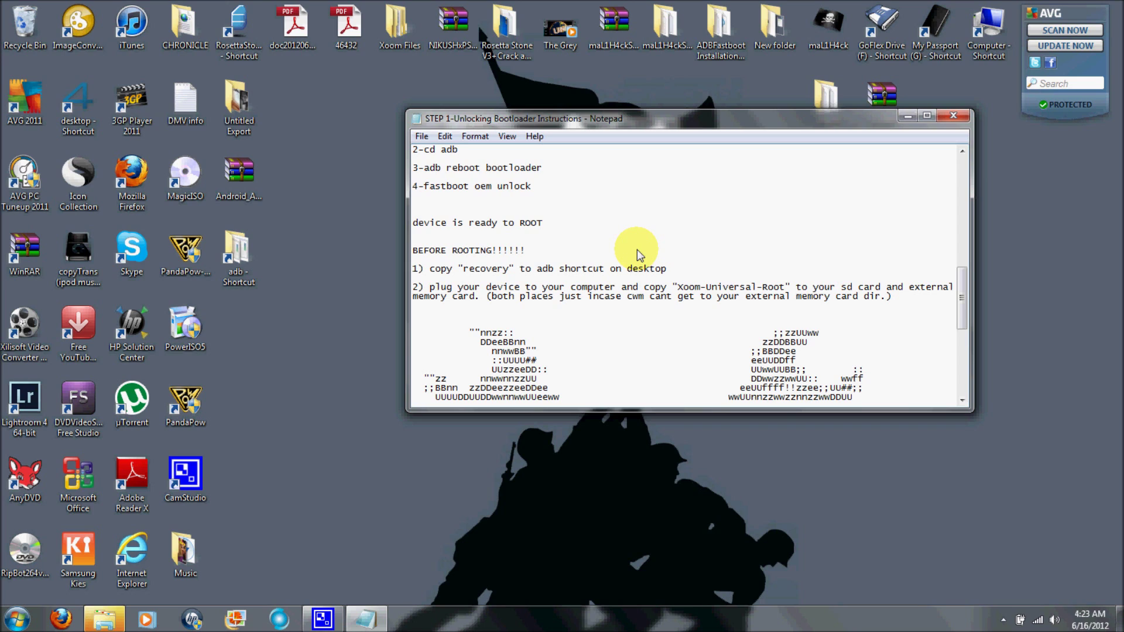
Step: Review the BEFORE ROOTING section, noting the adb shortcut on the desktop
left_click(548, 253)
scroll(548, 256, "down", 3)
left_click_drag(468, 214, 508, 215)
left_click(509, 214)
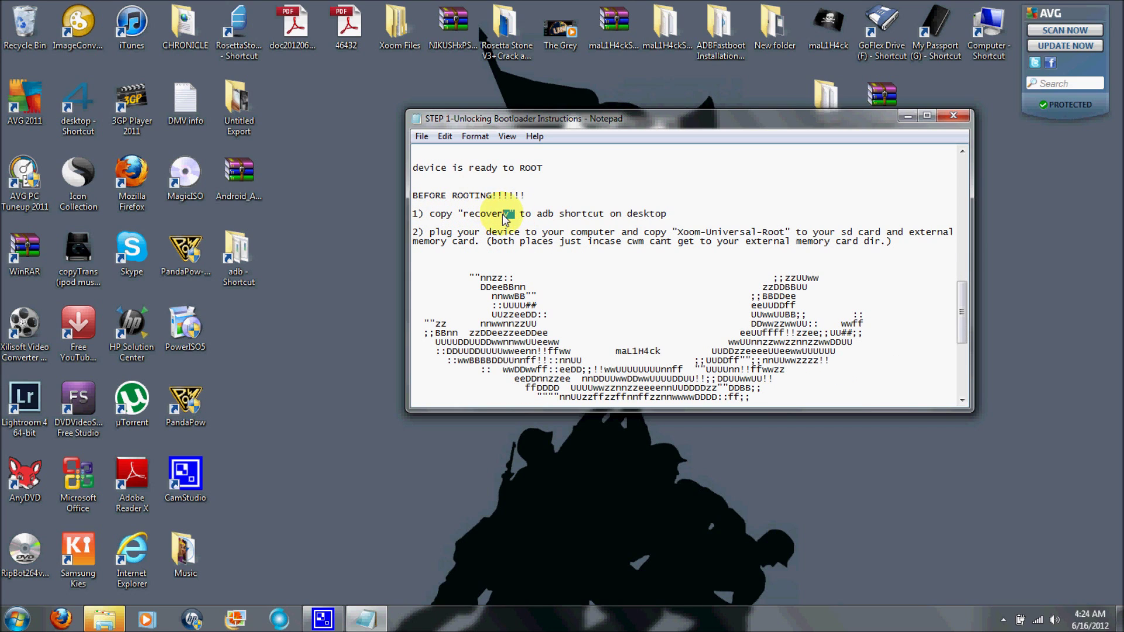
left_click(248, 258)
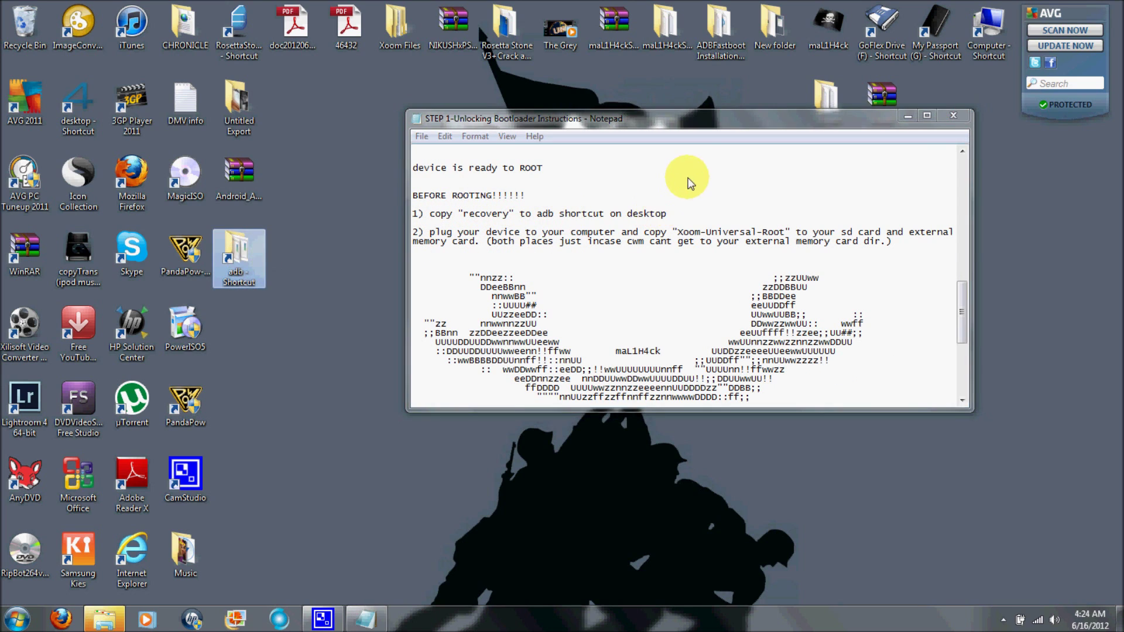
left_click(704, 125)
Step: Move the AutoPlay prompt aside and open Xoom Rooting Instructions' root files, drivers and fastboot subfolder
left_click_drag(704, 126, 797, 218)
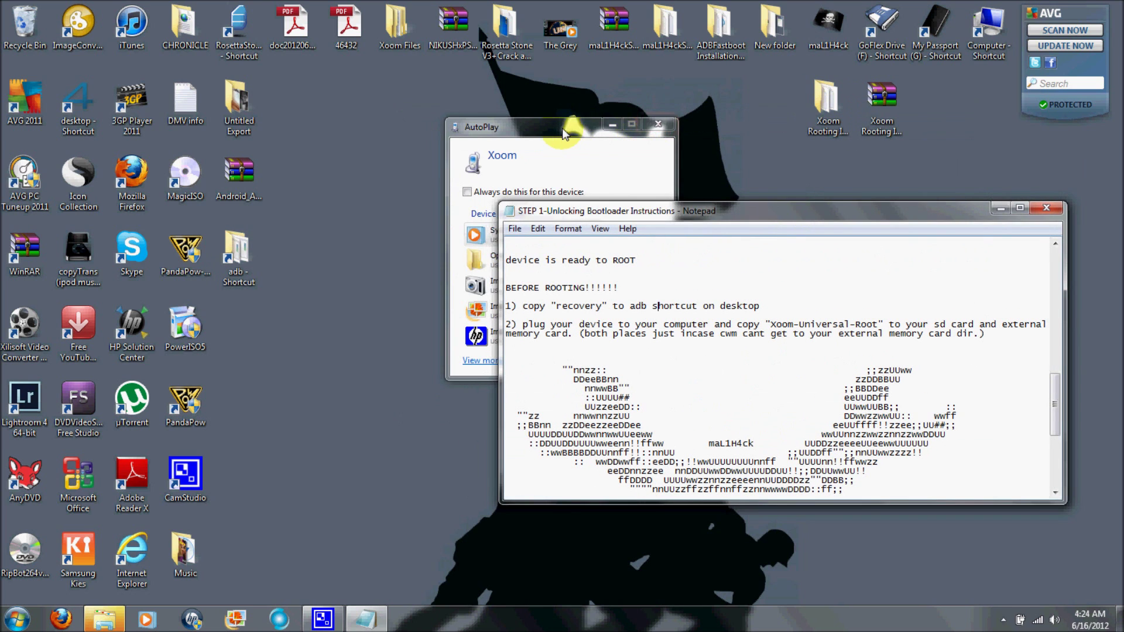
left_click_drag(556, 127, 409, 95)
left_click_drag(409, 140, 371, 266)
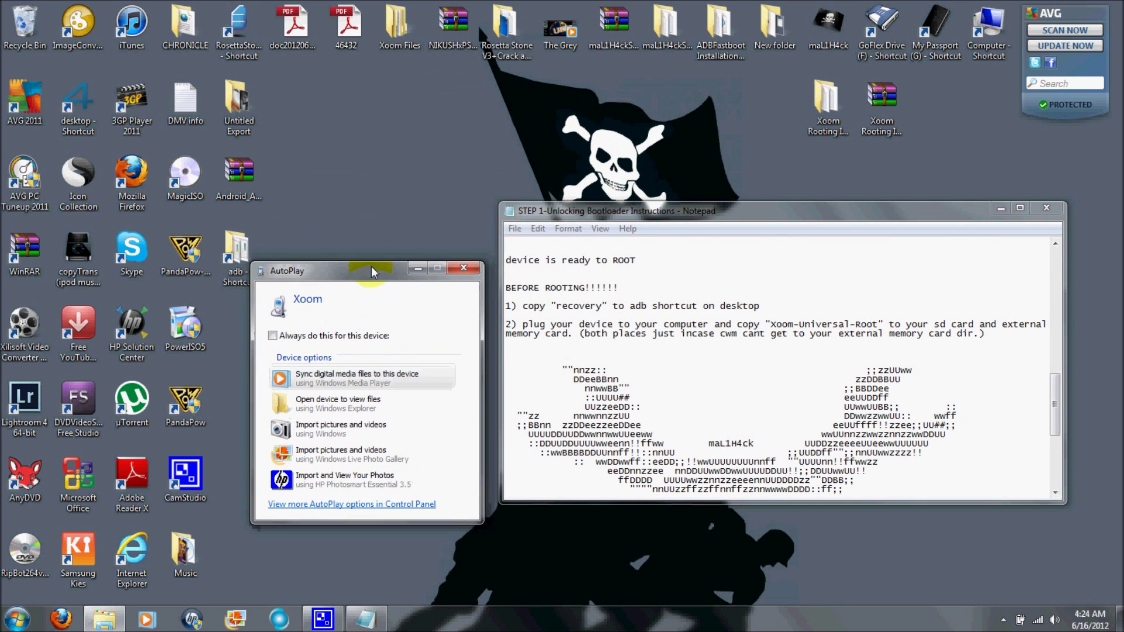
left_click_drag(761, 211, 764, 219)
double_click(825, 115)
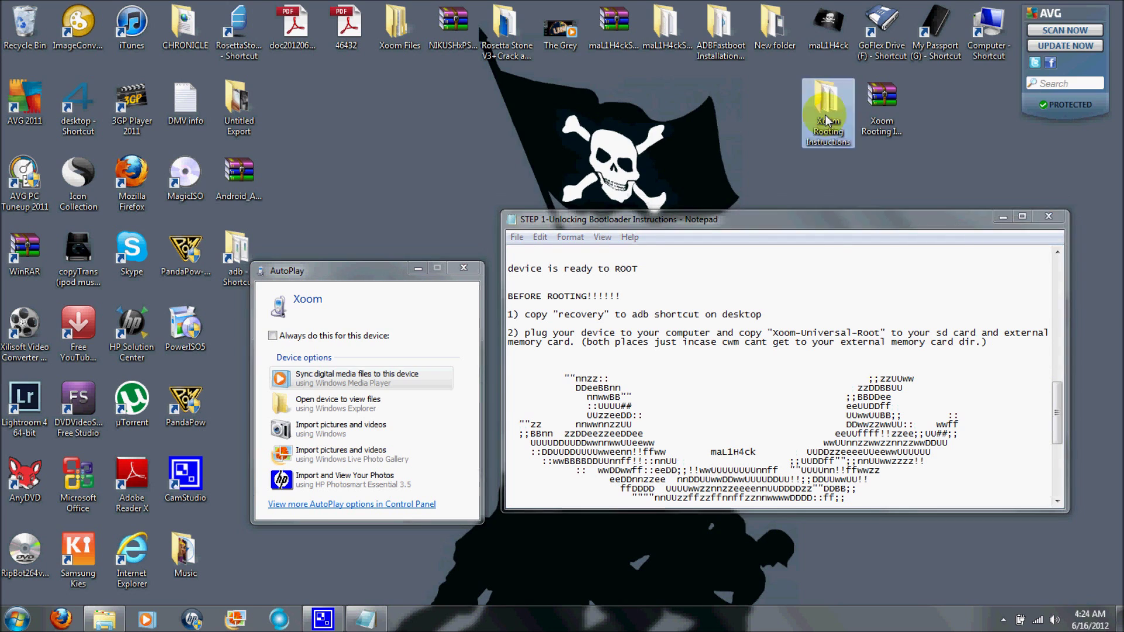
left_click_drag(782, 26, 780, 51)
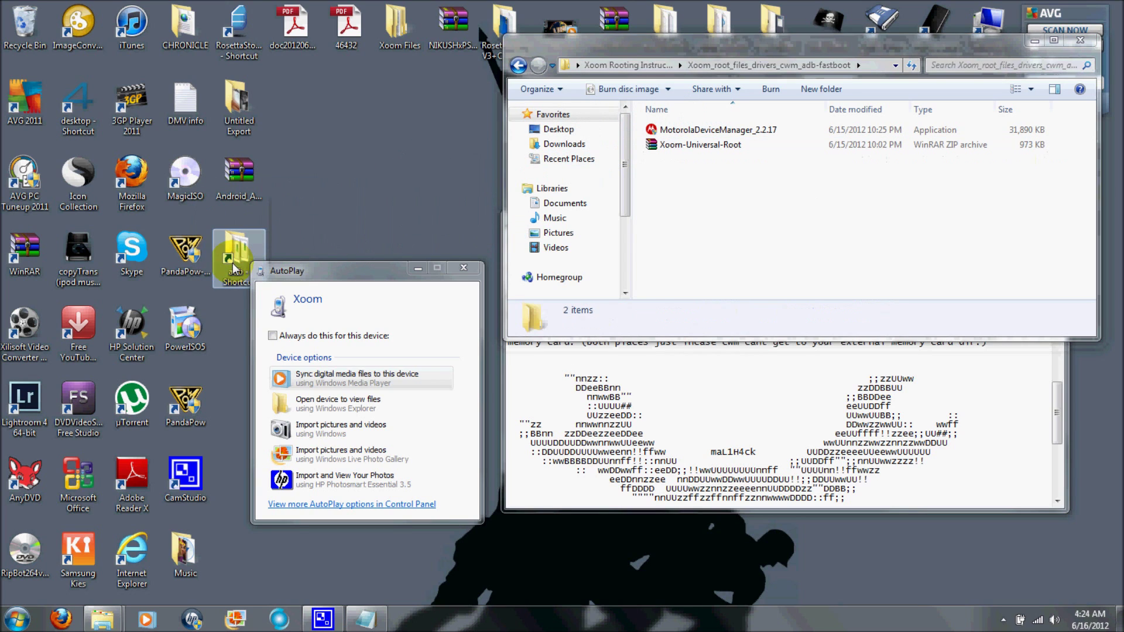
Step: Check that recovery is in the adb folder, then close that window
double_click(235, 252)
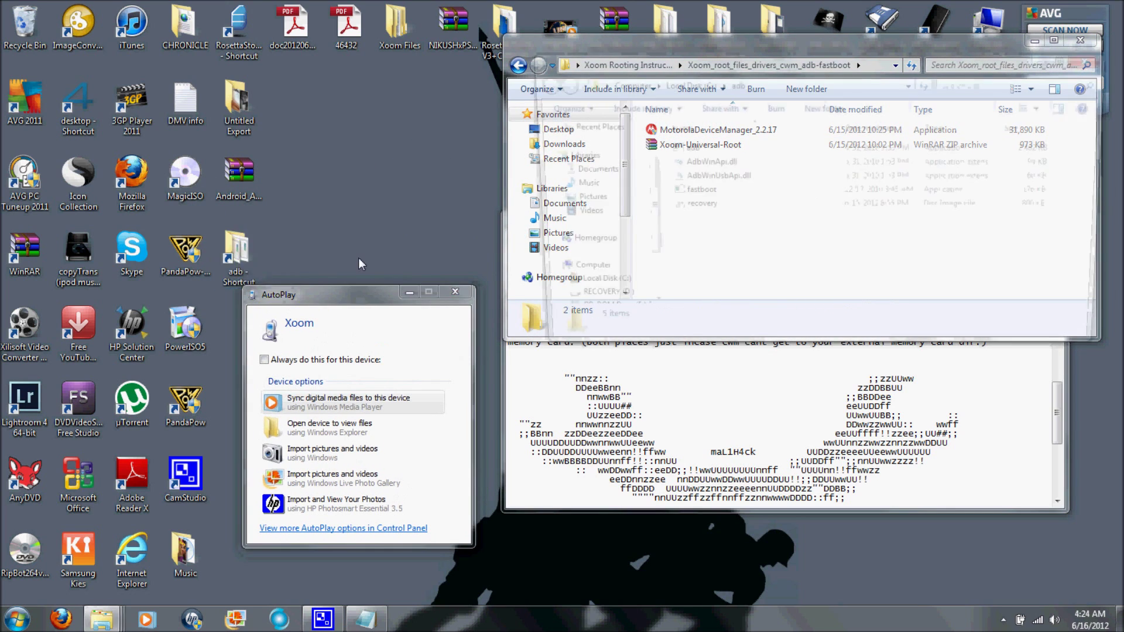
left_click_drag(828, 70, 729, 81)
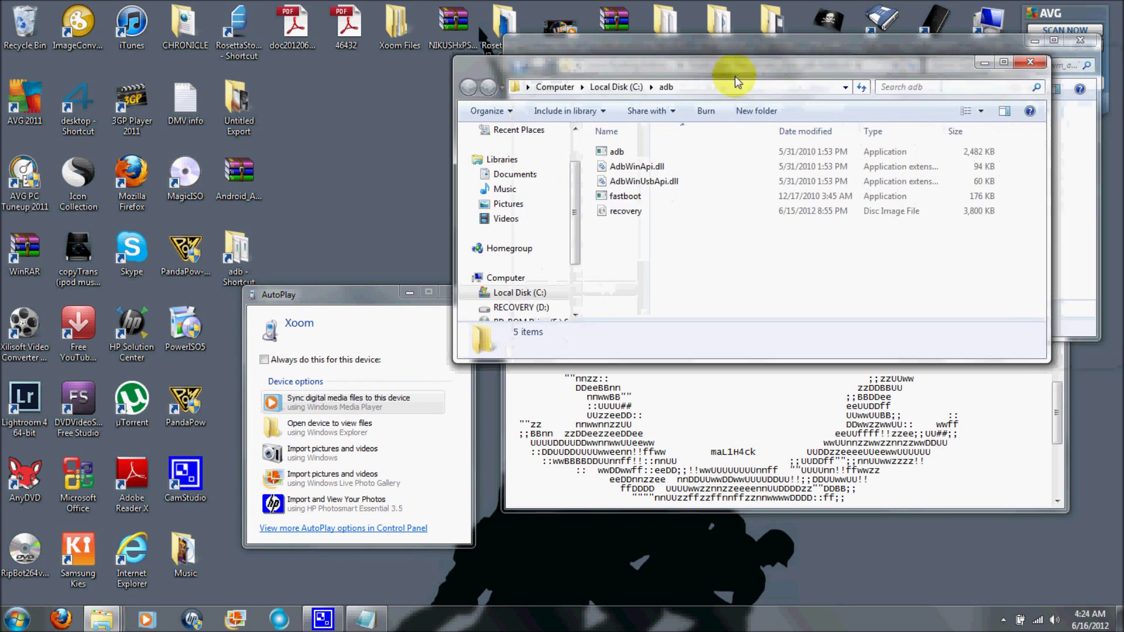
left_click(999, 67)
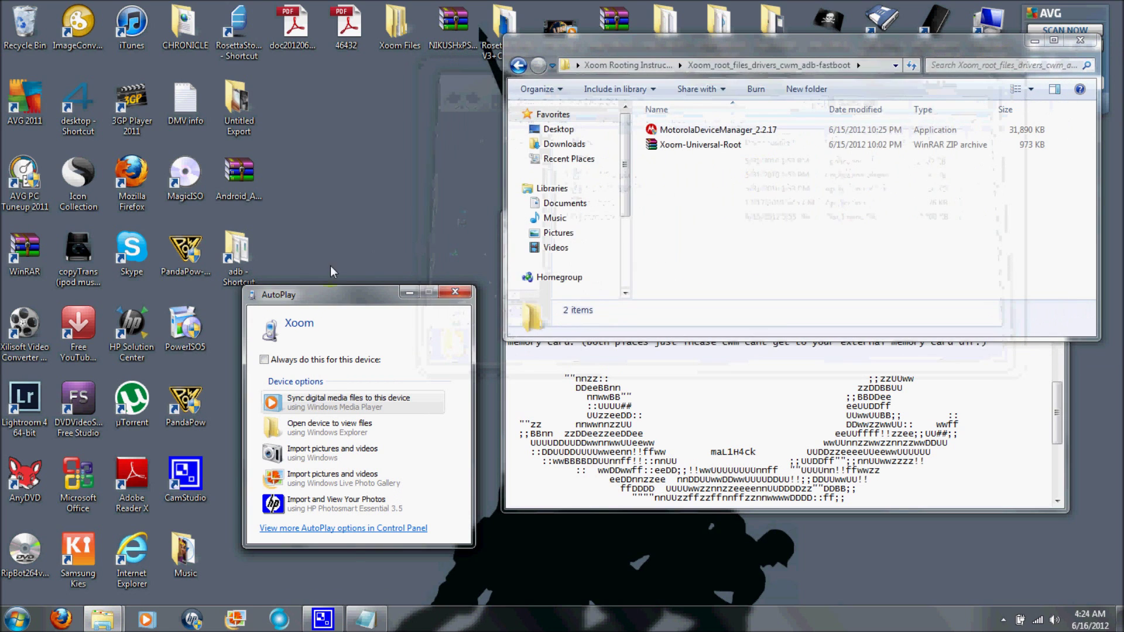
left_click_drag(370, 295, 384, 264)
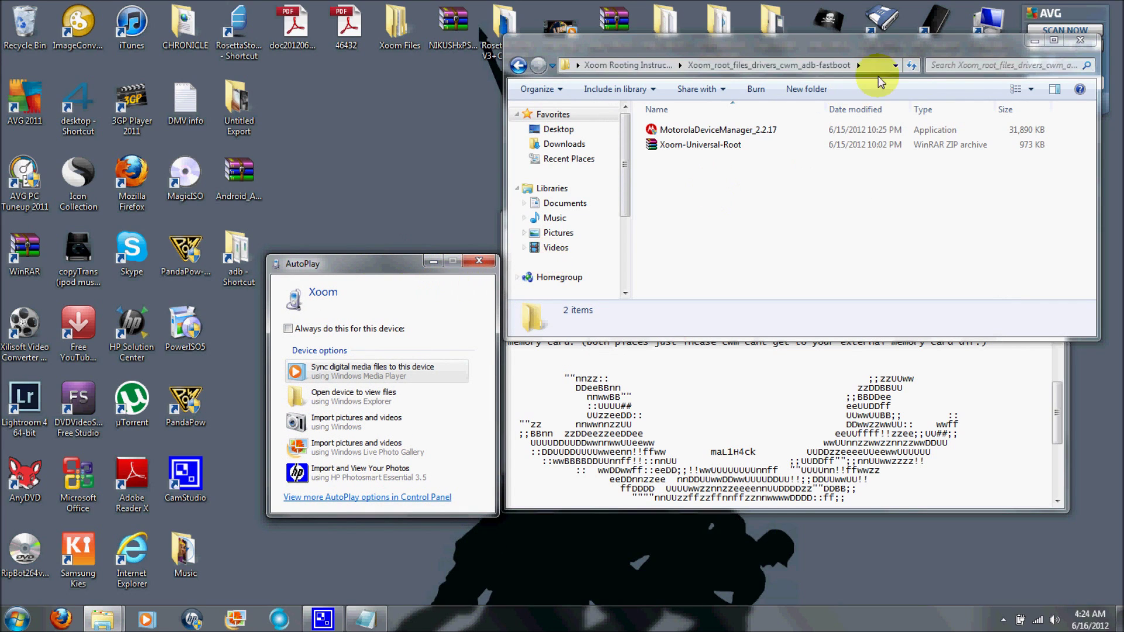
left_click_drag(899, 45, 352, 81)
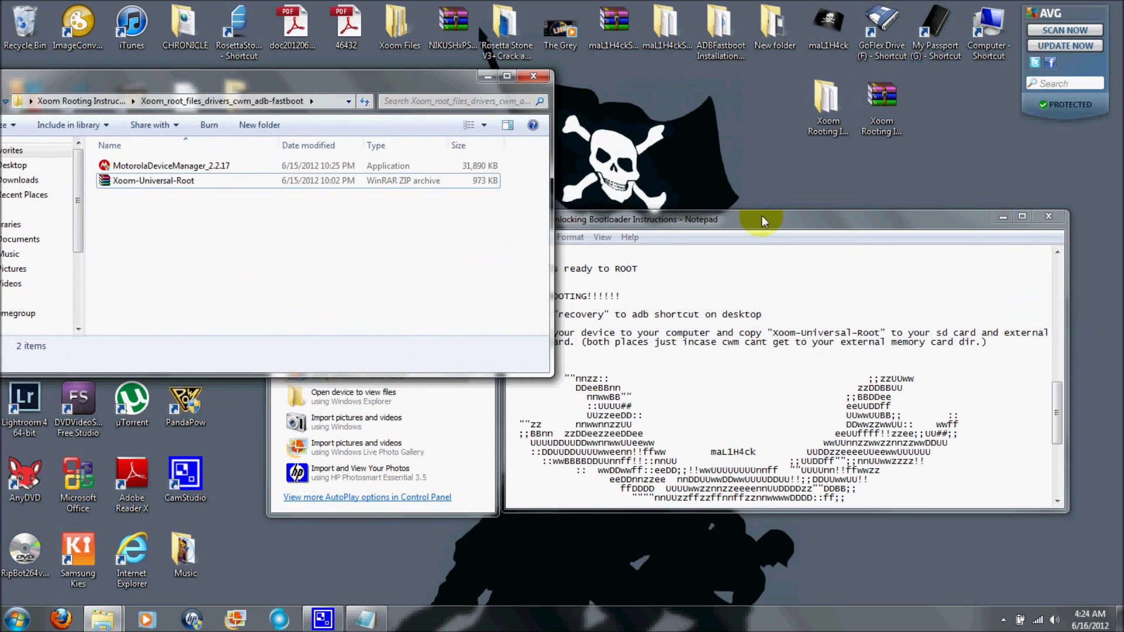
left_click_drag(764, 216, 775, 184)
scroll(618, 292, "down", 1)
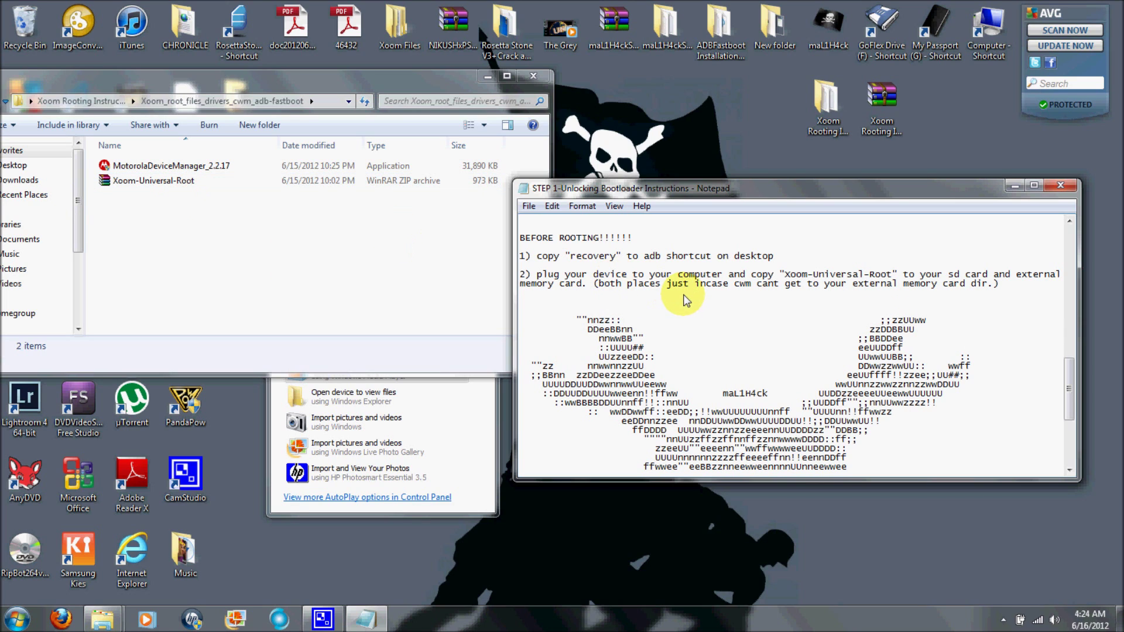
scroll(702, 291, "down", 1)
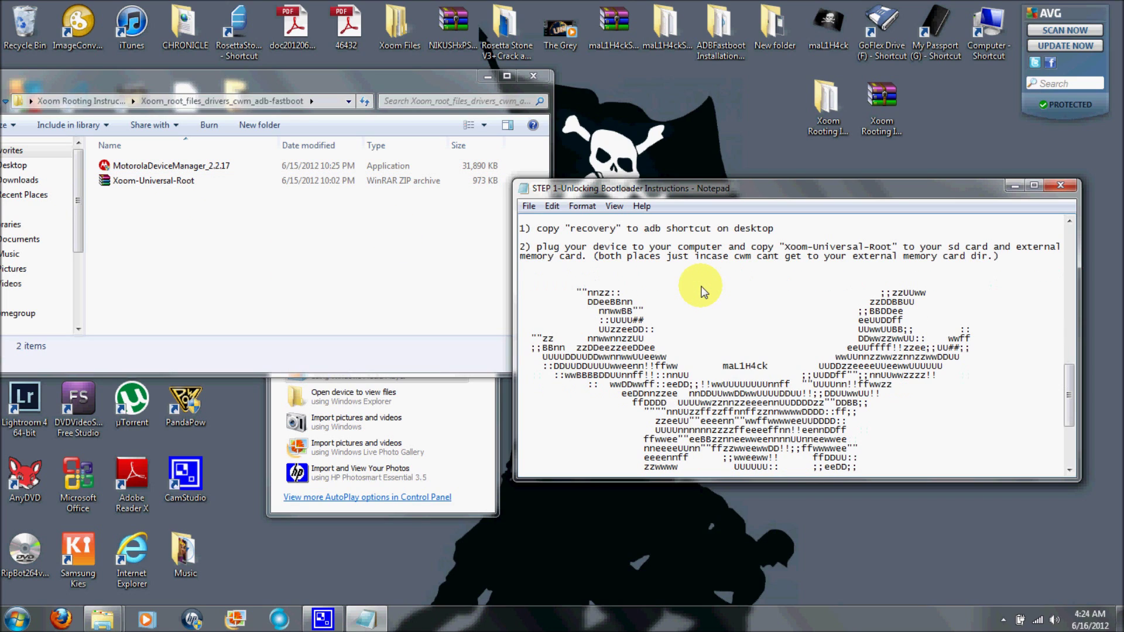
scroll(702, 291, "up", 1)
left_click_drag(805, 193, 840, 151)
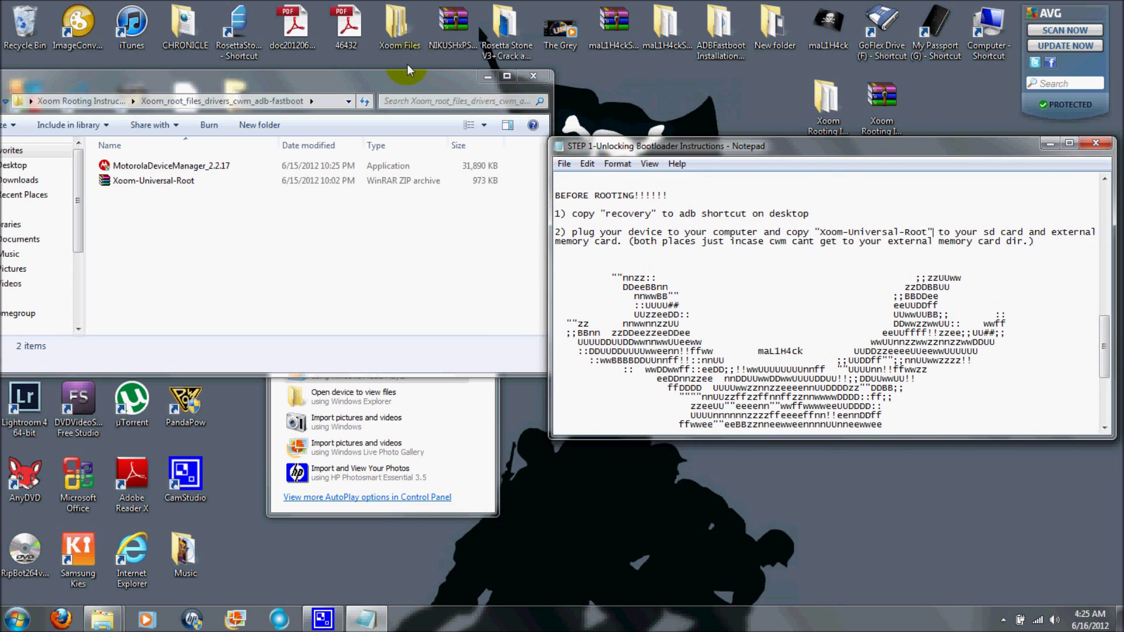
left_click_drag(424, 87, 870, 127)
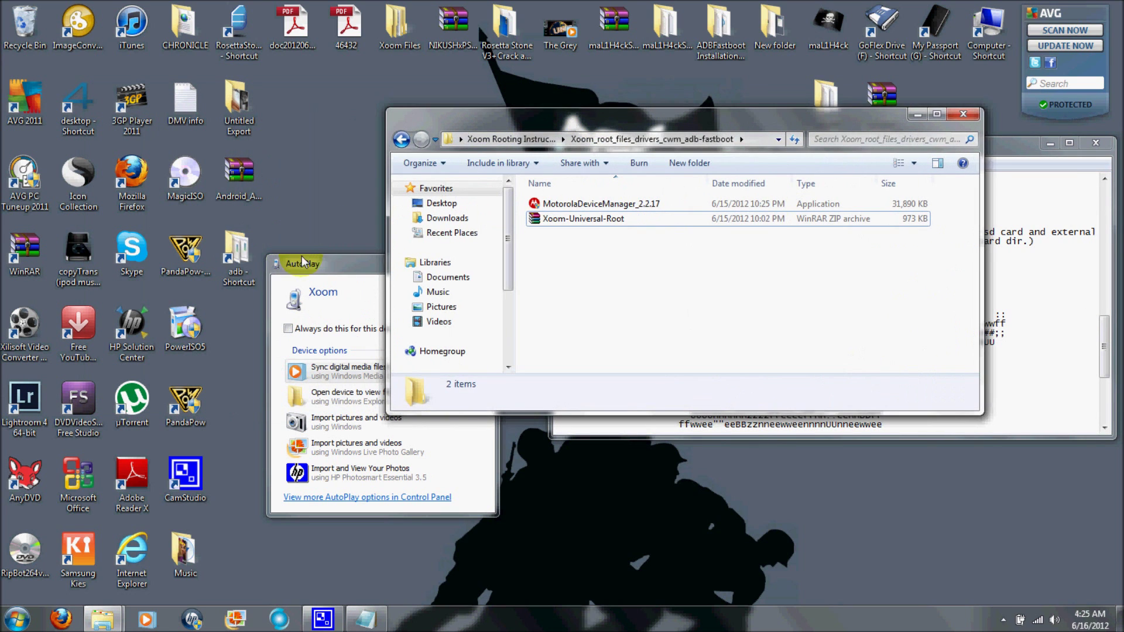
Step: From the Xoom AutoPlay prompt, open the tablet's Internal Storage
left_click_drag(275, 264, 242, 167)
left_click(301, 300)
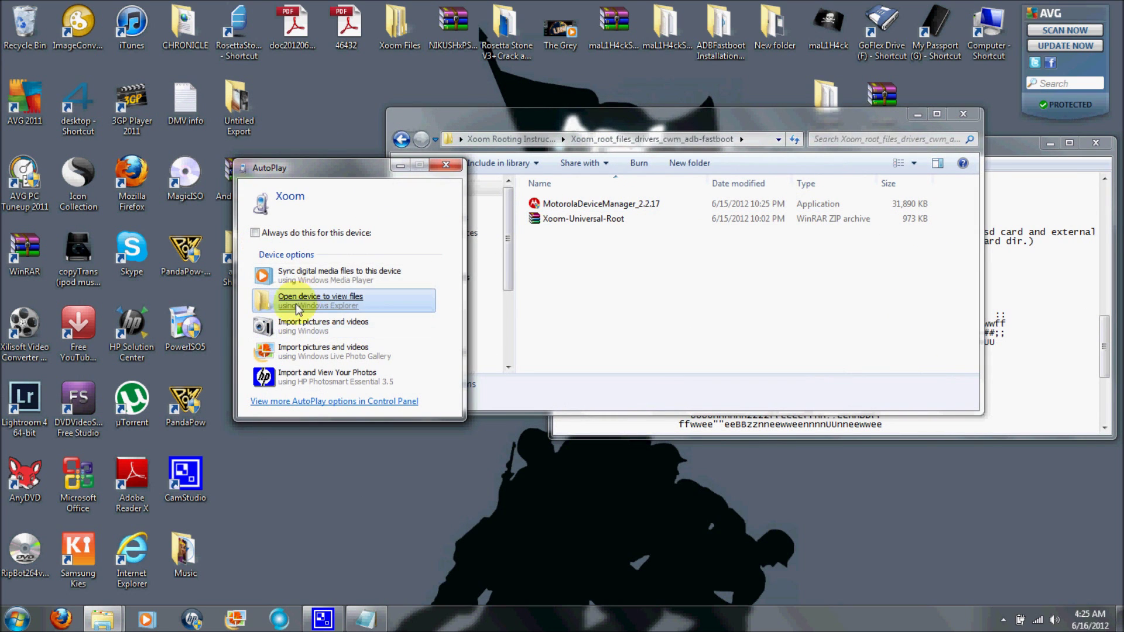
left_click_drag(689, 132, 697, 258)
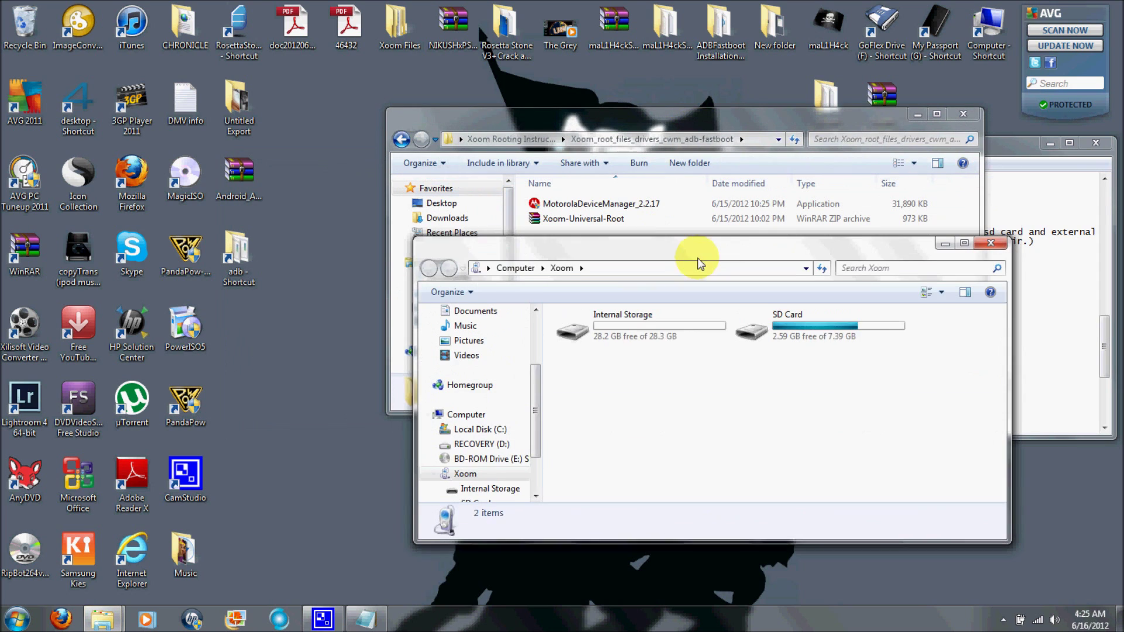
left_click(630, 347)
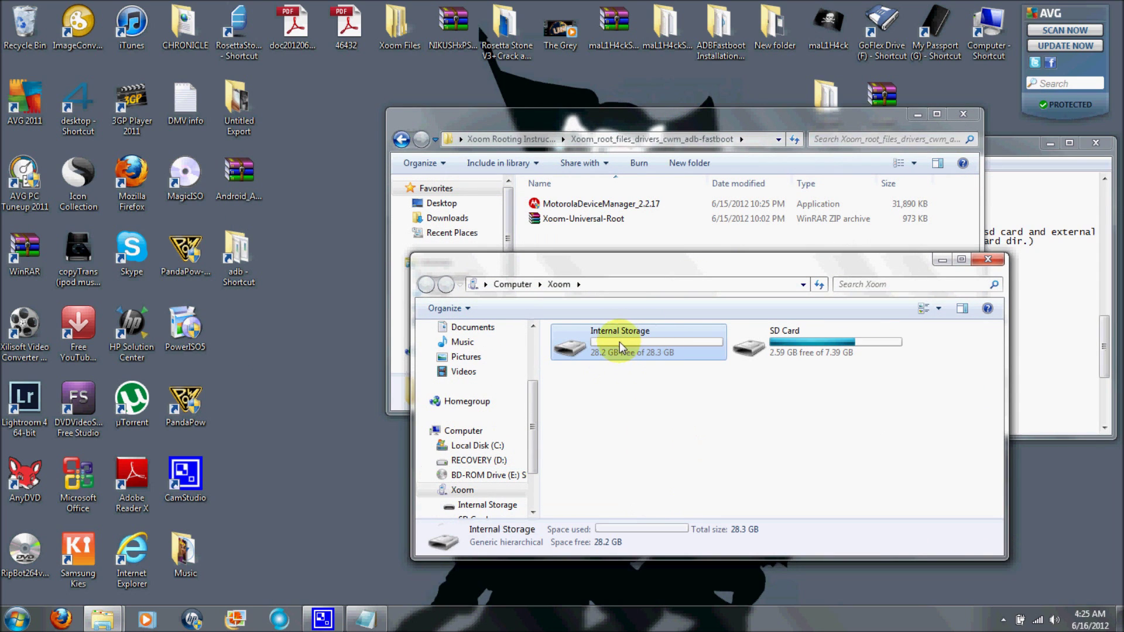
left_click(811, 348)
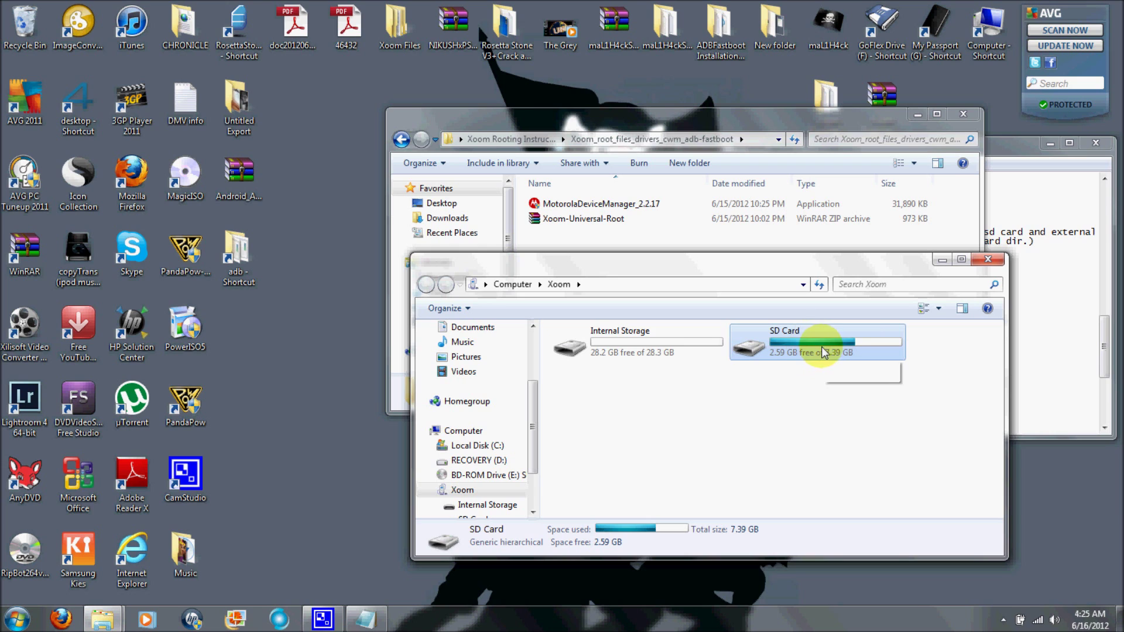
double_click(641, 346)
Step: Copy Xoom-Universal-Root.zip into the Xoom's Internal Storage
left_click(567, 225)
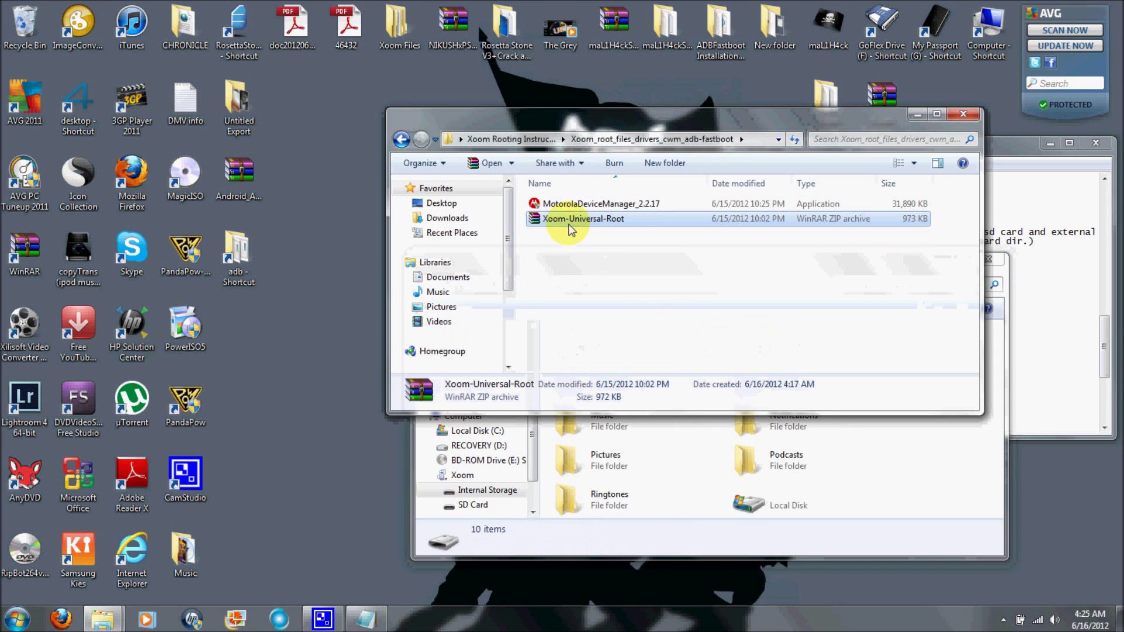
left_click_drag(548, 220, 927, 500)
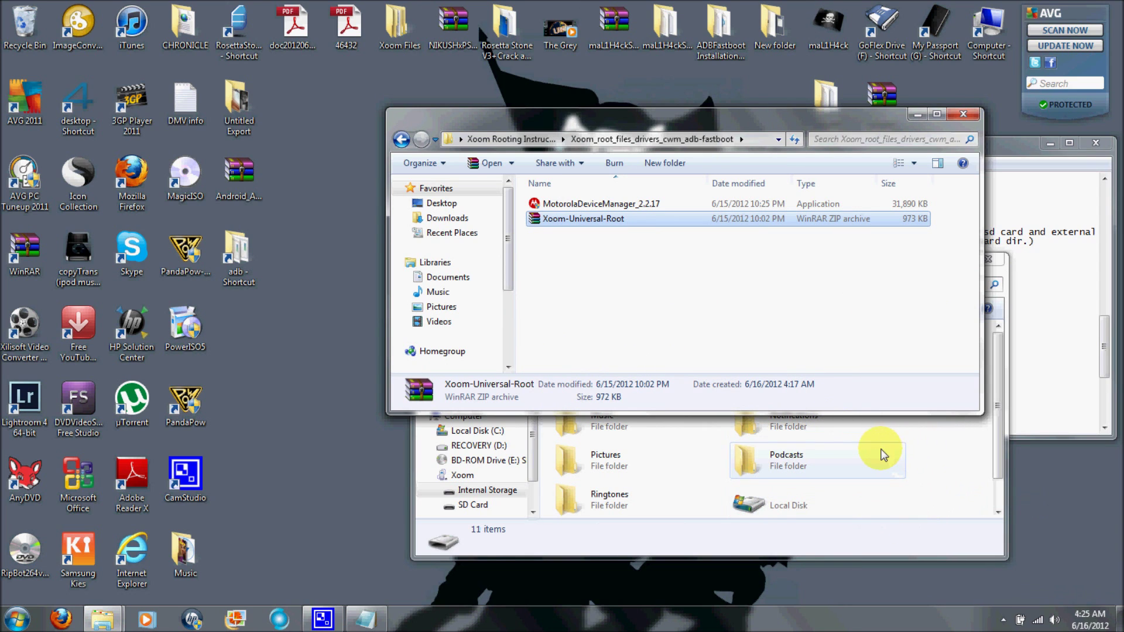
left_click(928, 440)
left_click_drag(796, 262, 484, 109)
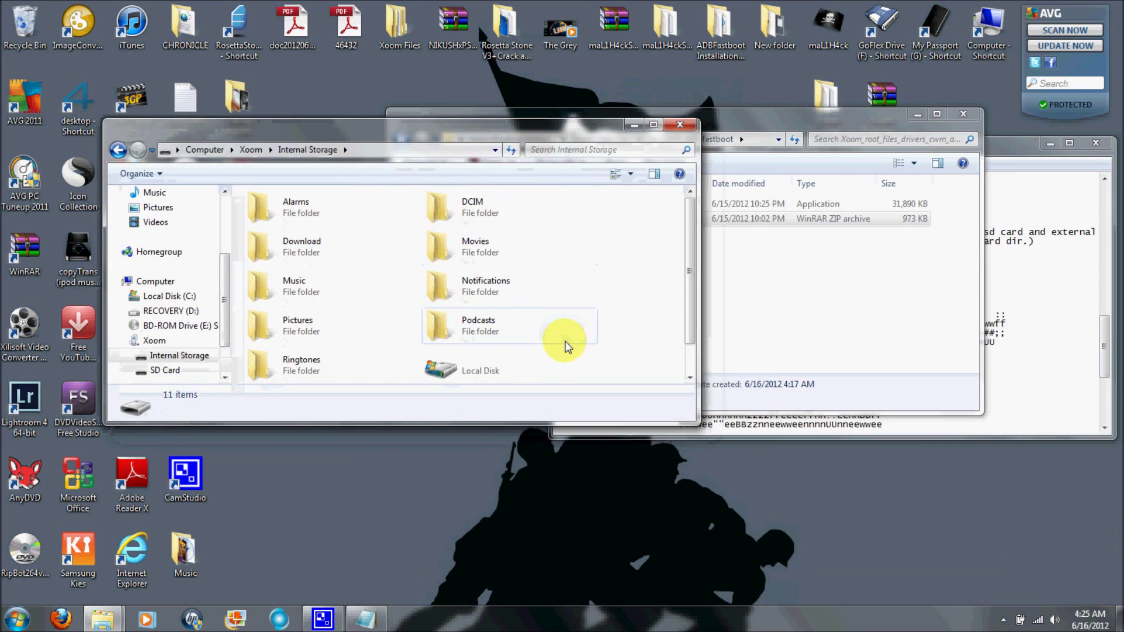
scroll(564, 341, "down", 1)
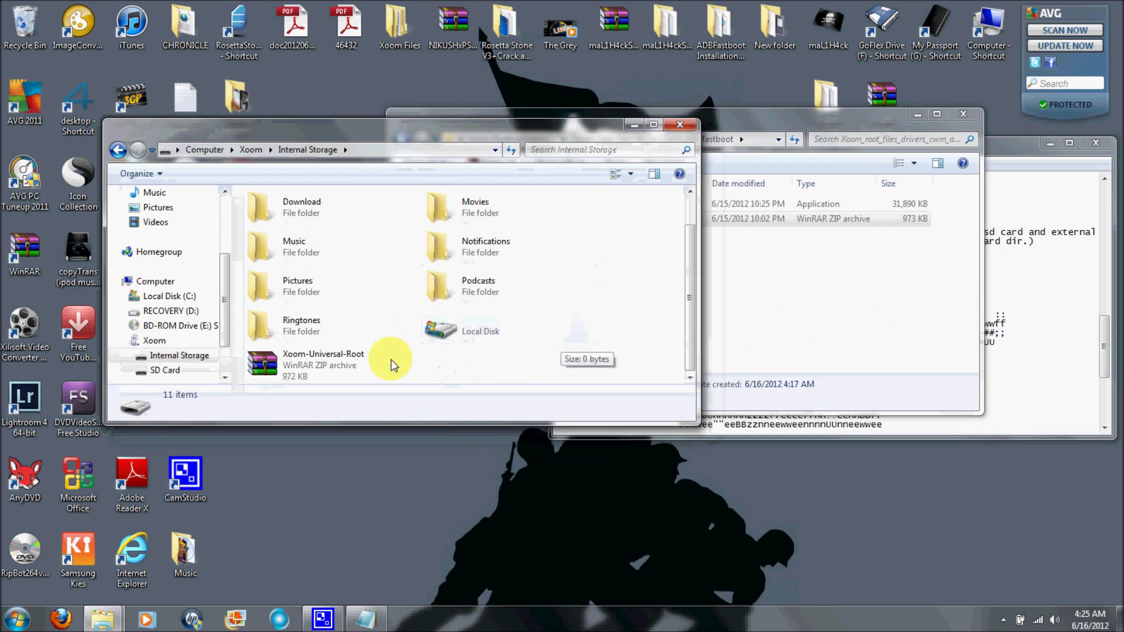
Step: Open the Xoom's SD Card to confirm it already holds Xoom-Universal-Root.zip
left_click(118, 150)
double_click(494, 206)
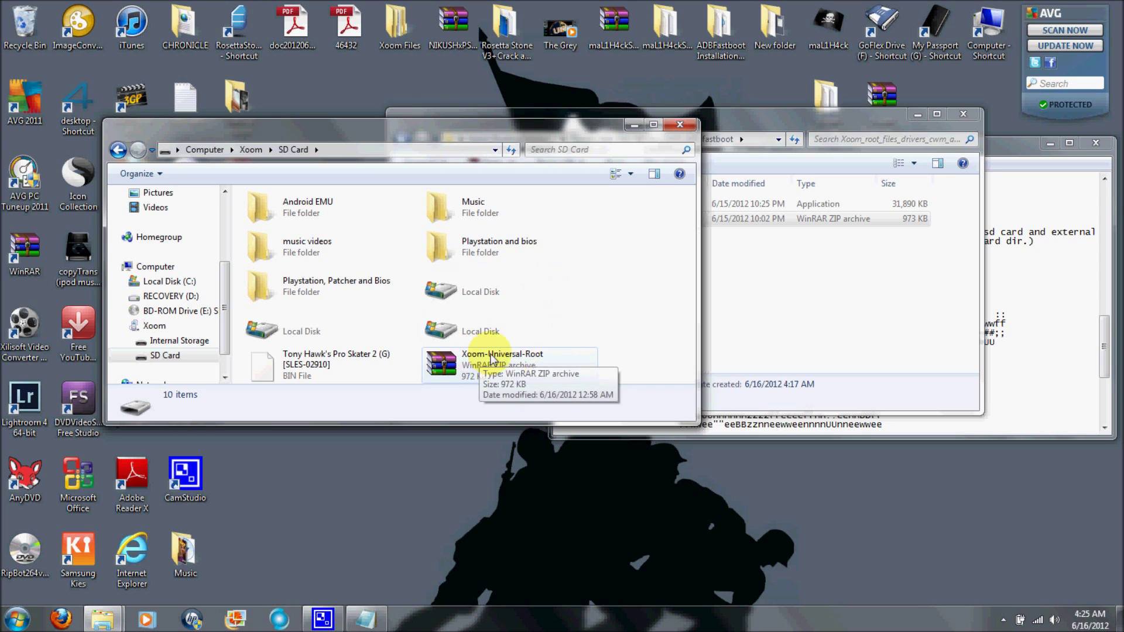
left_click_drag(447, 140, 543, 170)
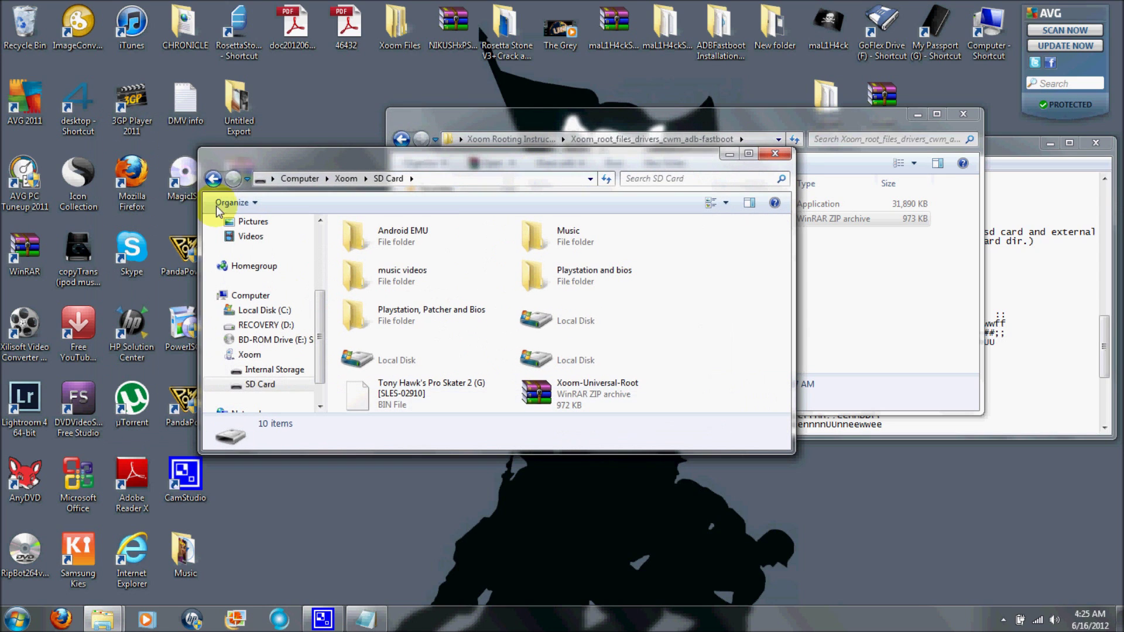
left_click(216, 182)
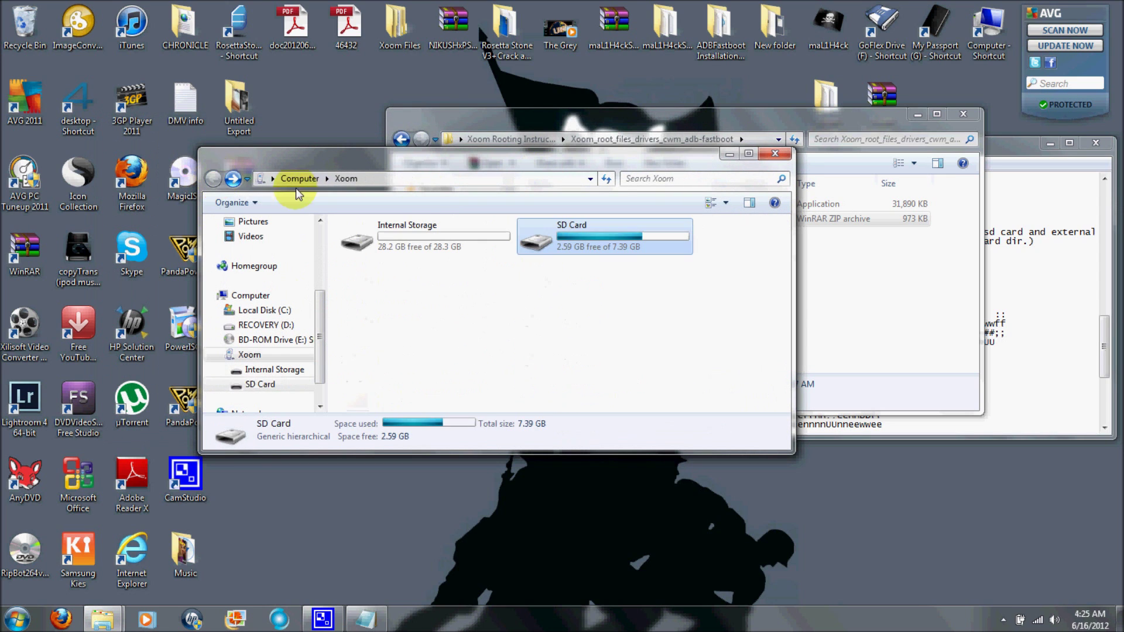
left_click(791, 156)
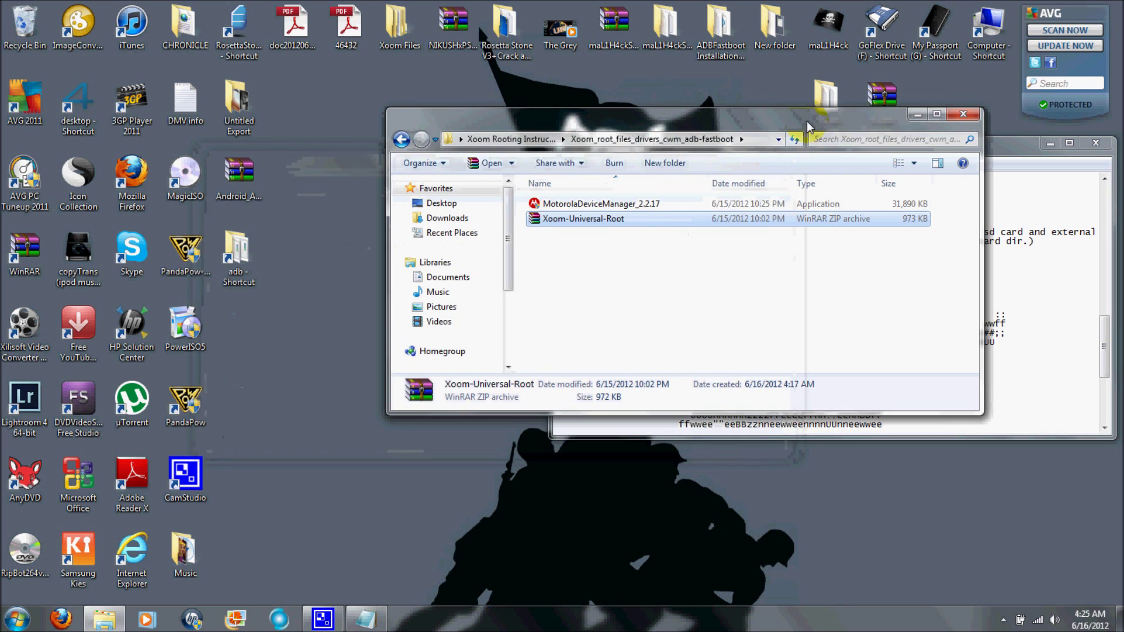
Step: Close the rooting files folder and the STEP 1 instructions
left_click_drag(807, 121, 692, 132)
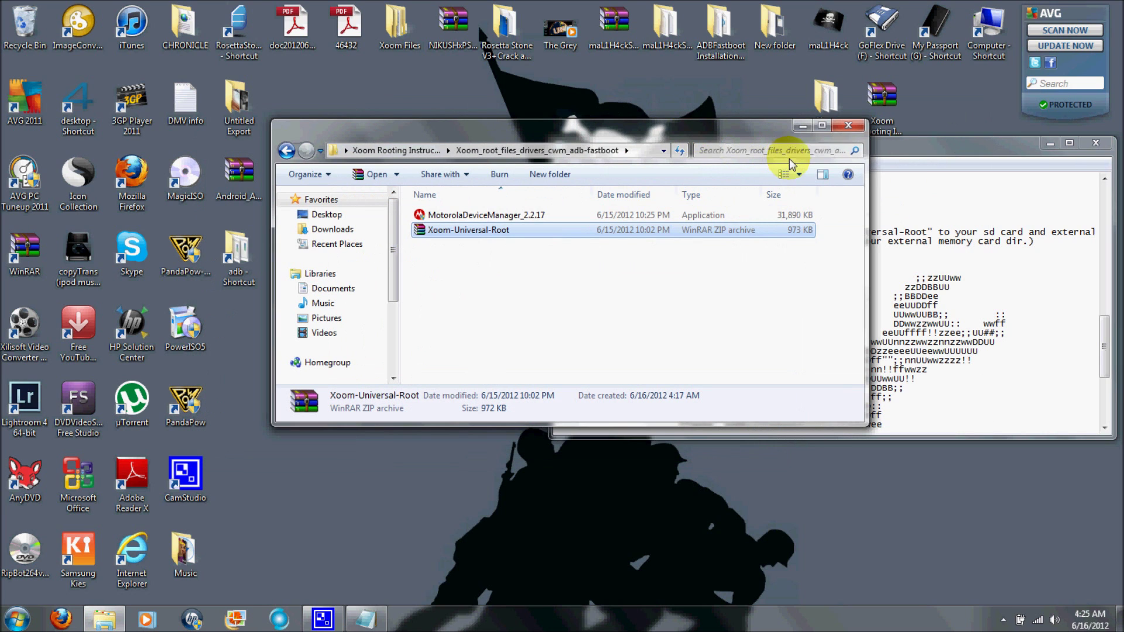
left_click(843, 127)
left_click_drag(830, 145, 711, 132)
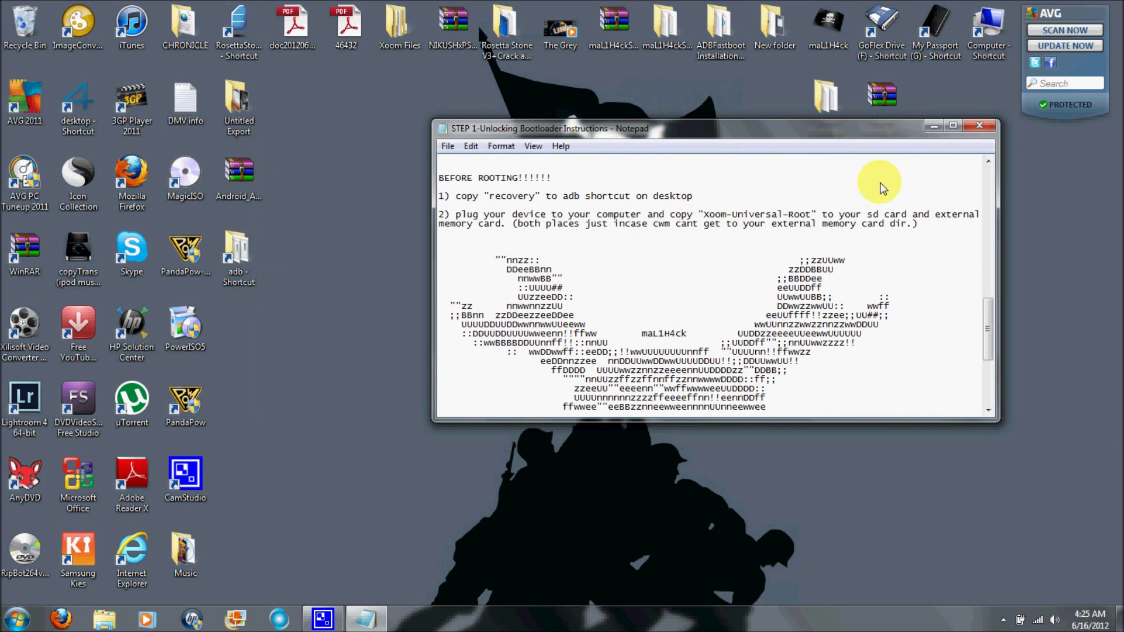
left_click(978, 125)
Step: Open STEP 2-Root Instructions from the Xoom Rooting Instructions folder, then close the folder
double_click(807, 107)
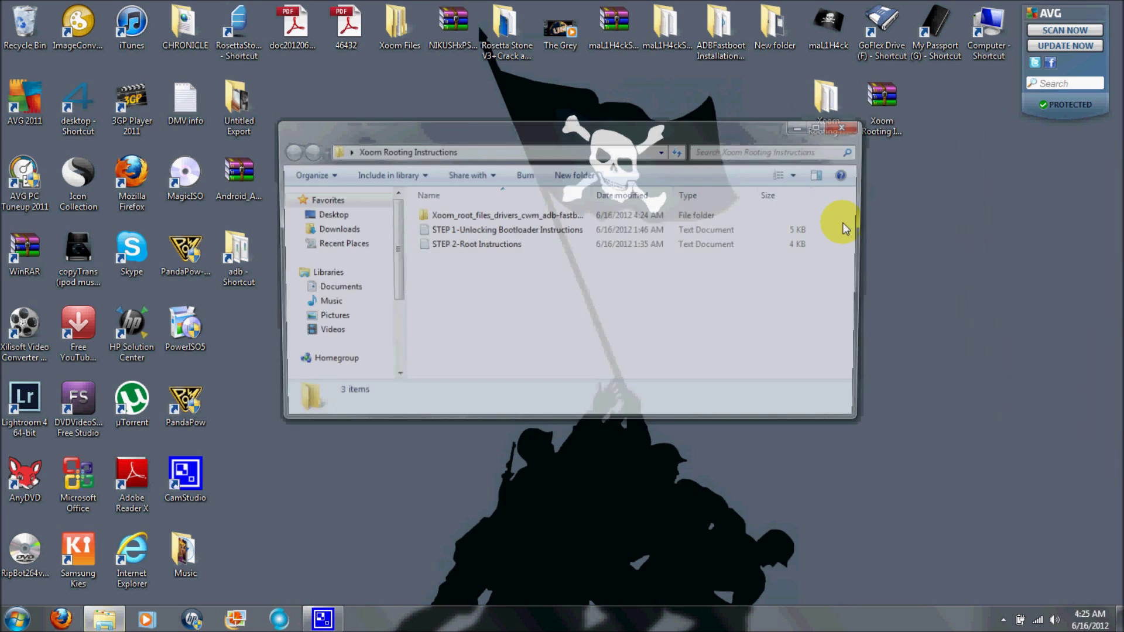
double_click(459, 244)
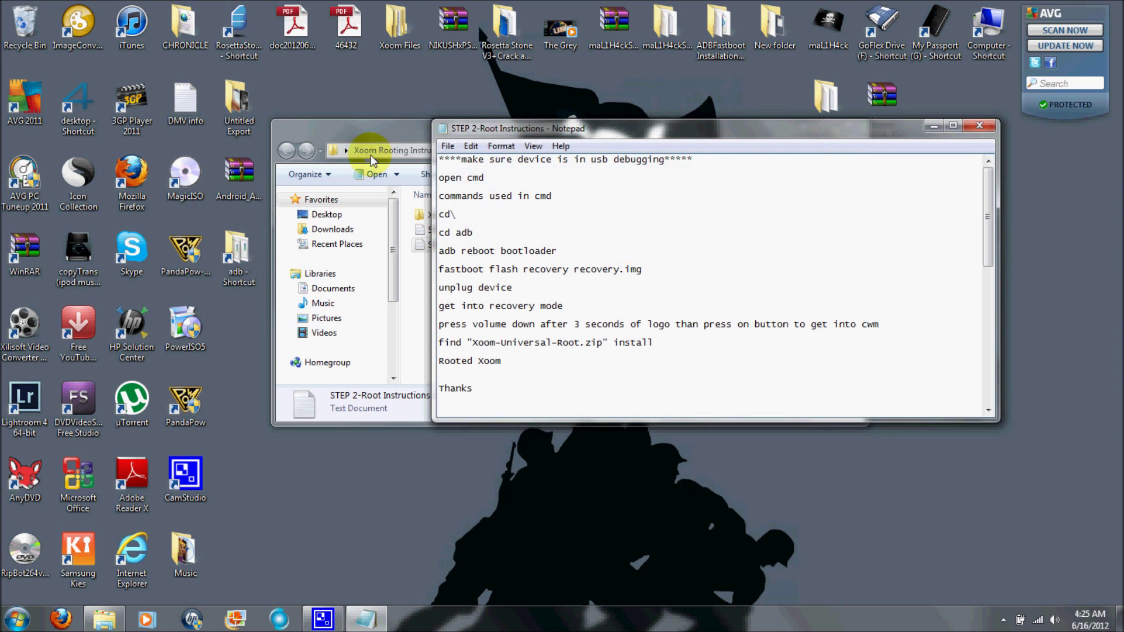
left_click(366, 147)
left_click(845, 127)
left_click_drag(821, 136, 859, 116)
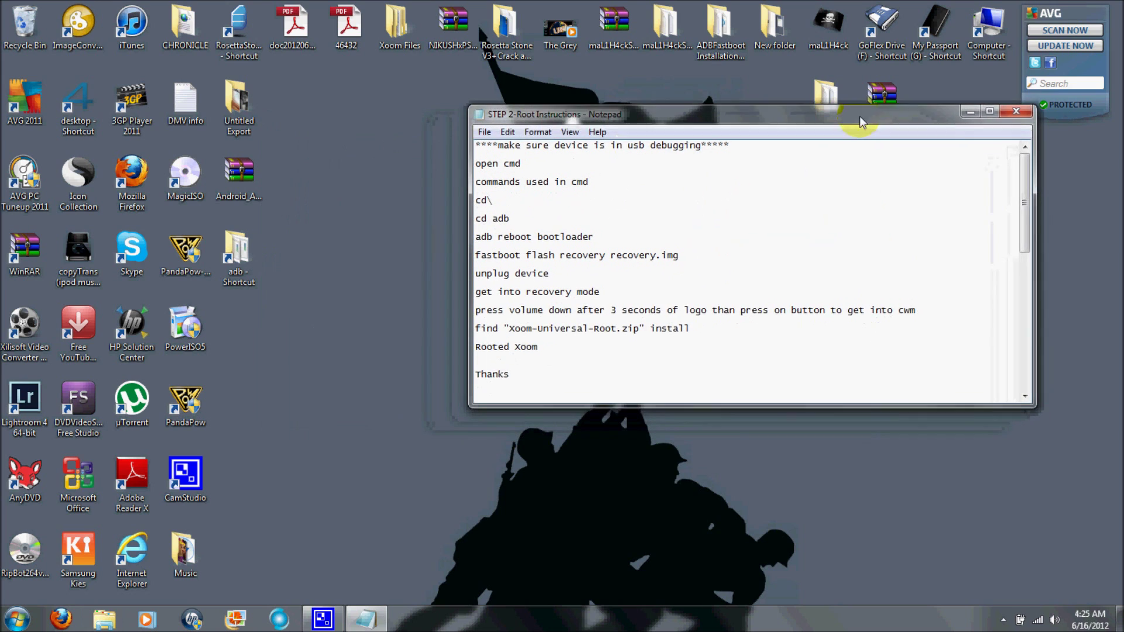
Step: Read the STEP 2 instructions, highlighting the USB debugging mode reminder
left_click(586, 199)
scroll(585, 191, "down", 1)
scroll(585, 191, "up", 1)
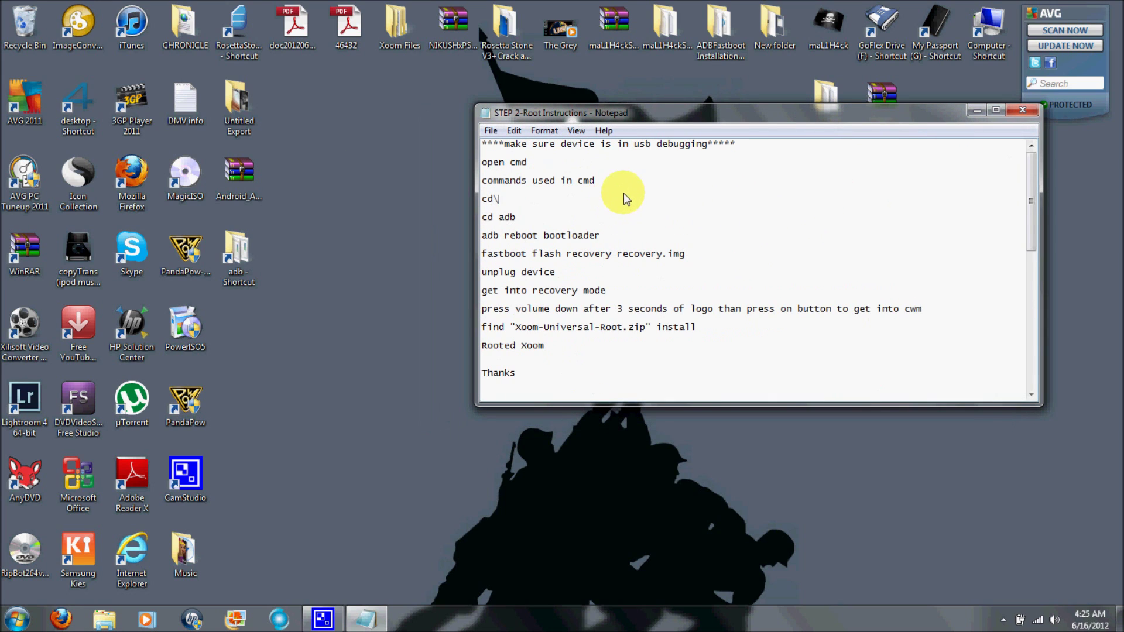
left_click_drag(578, 150, 693, 149)
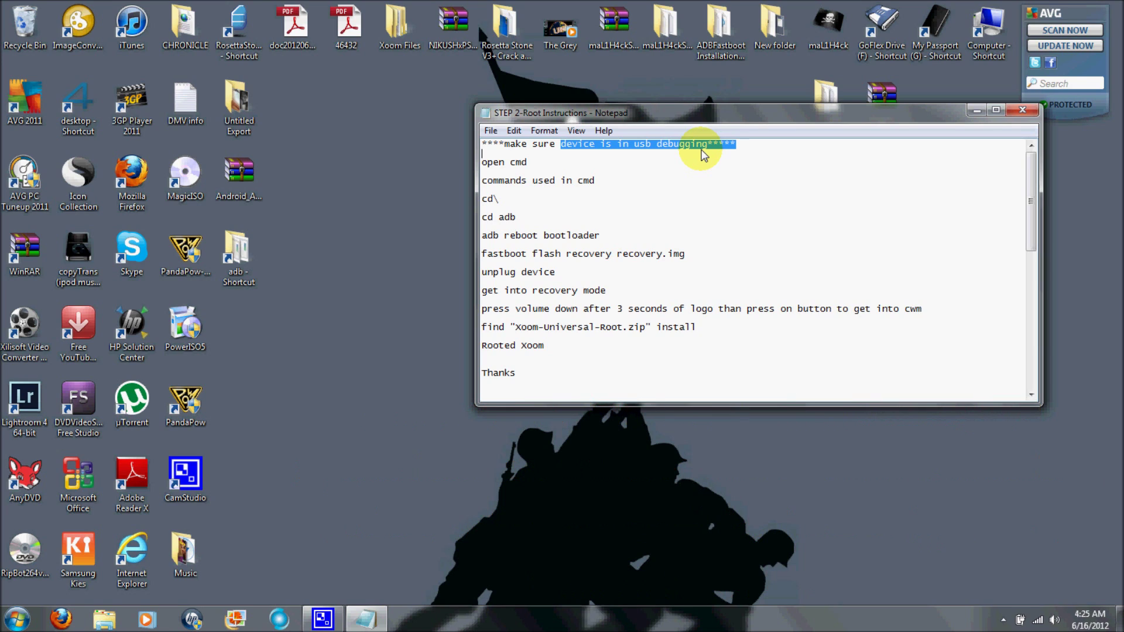
left_click(692, 212)
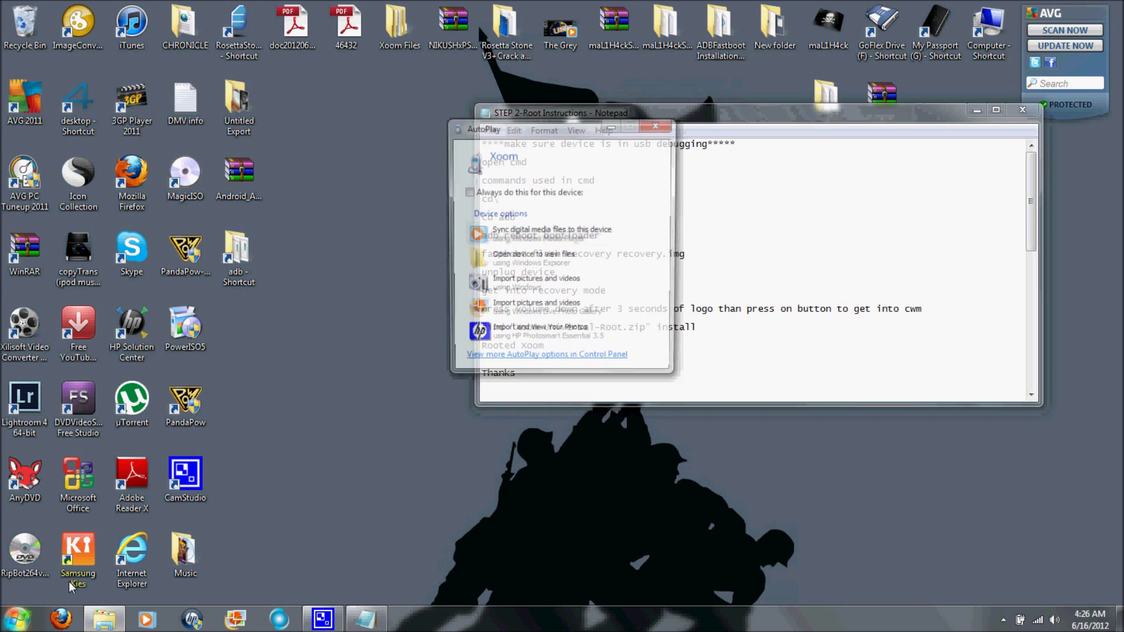
Step: Dismiss the Xoom AutoPlay popup and launch cmd beside the instructions
left_click(642, 192)
left_click(658, 124)
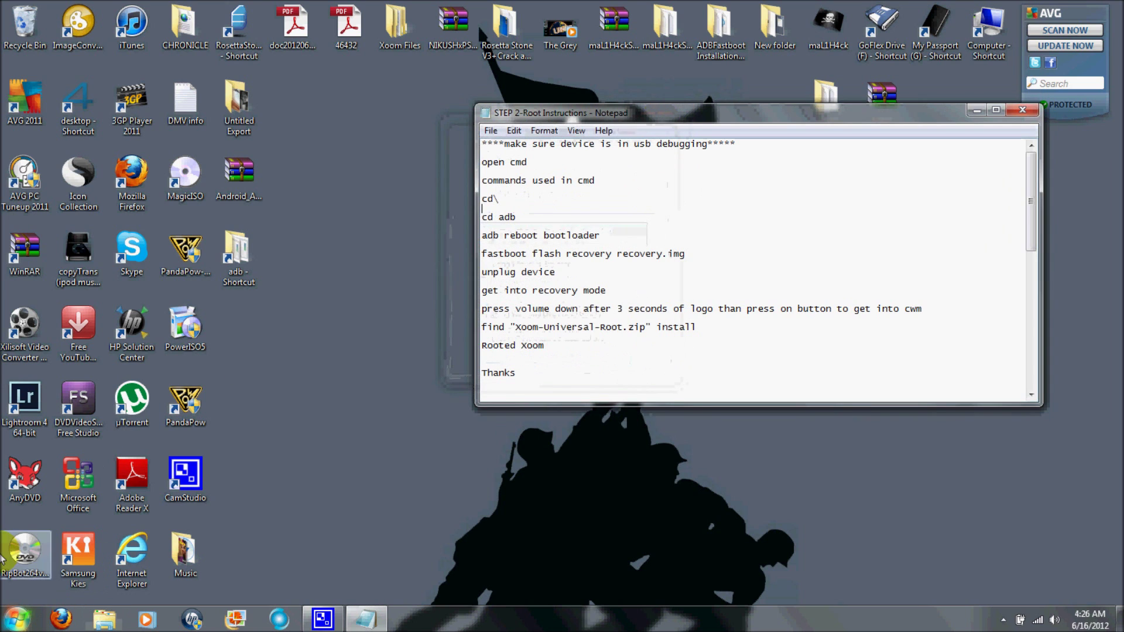
left_click(17, 619)
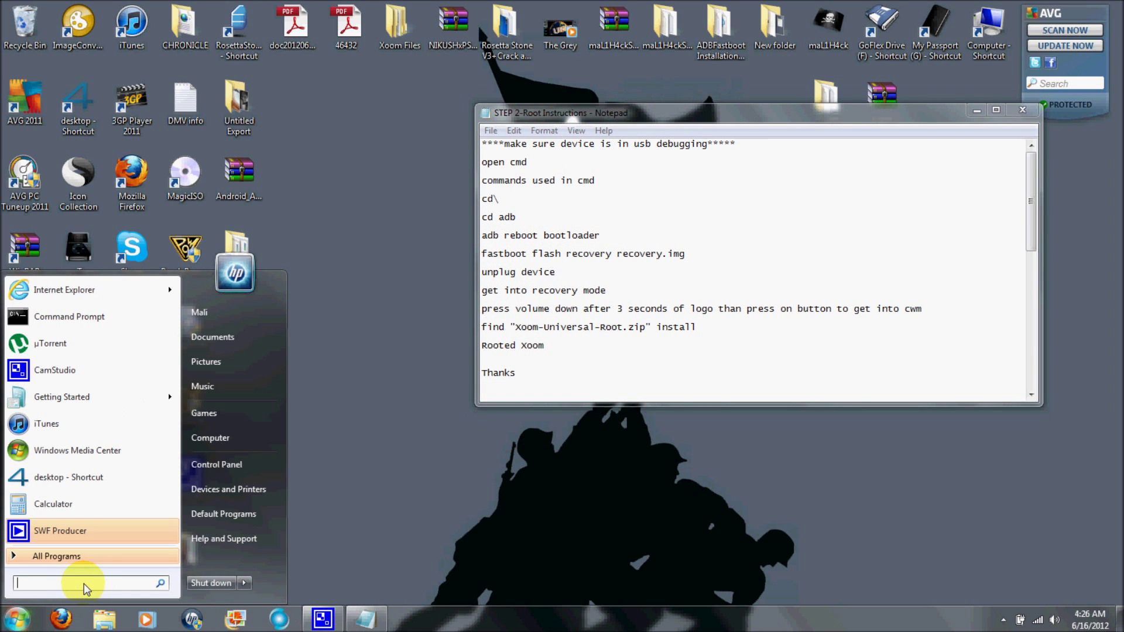
type("cmd")
key("Return")
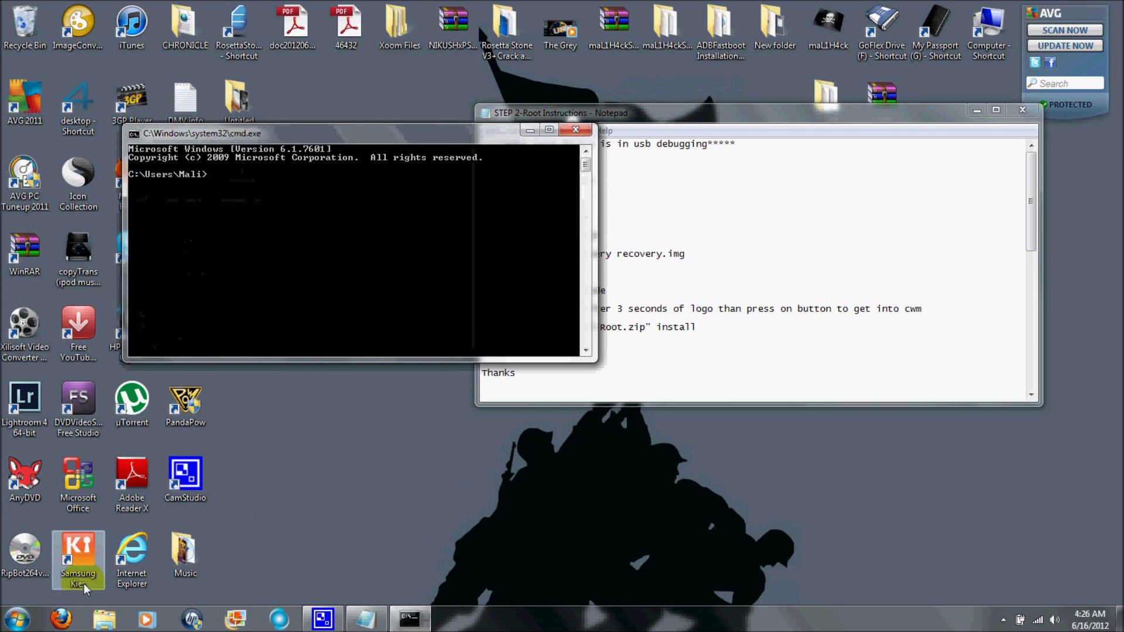
left_click_drag(382, 134, 275, 124)
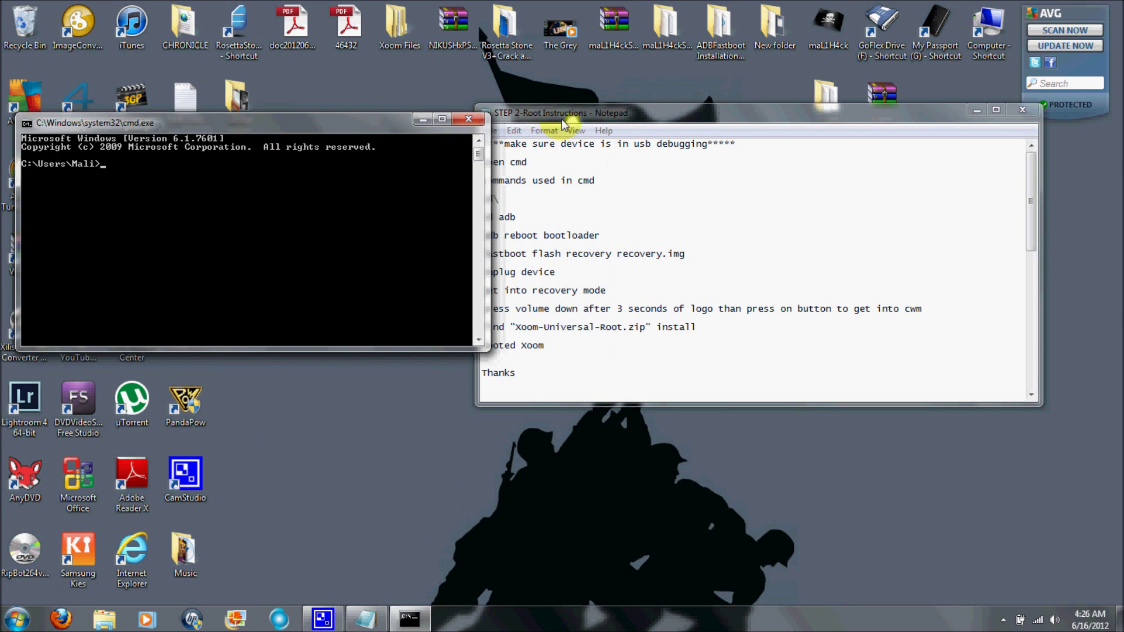
left_click_drag(561, 118, 631, 120)
left_click_drag(389, 123, 427, 121)
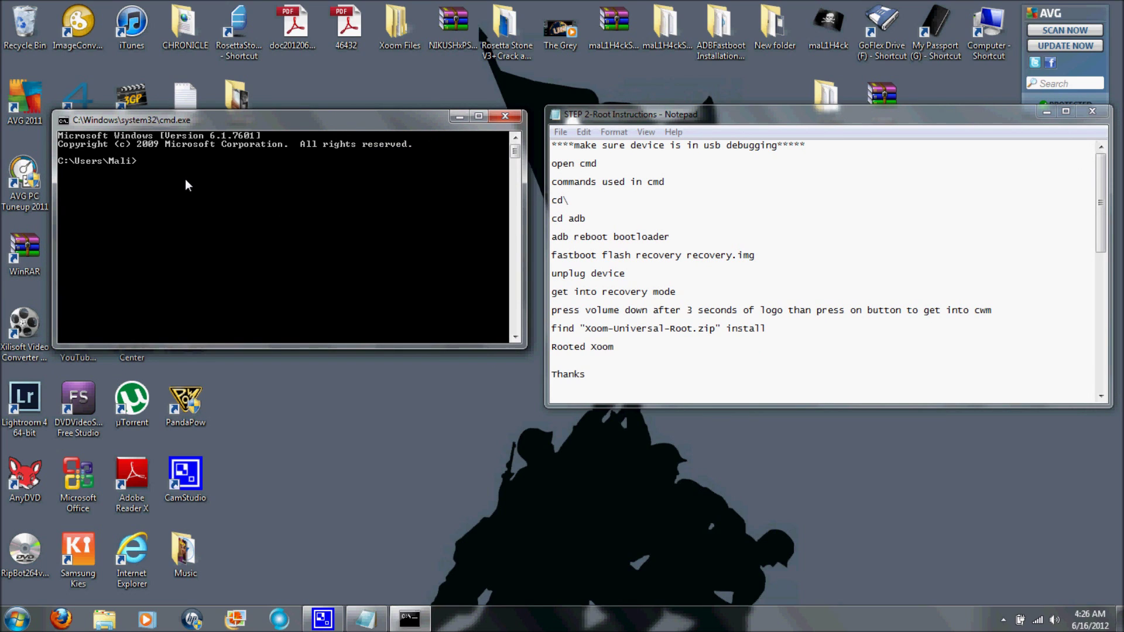
Step: Run cd\ and cd adb, then adb reboot bootloader to restart the Xoom
type("cd\\")
key("Return")
type("cd adb")
key("Return")
type("adb")
type(" reboot bootloader")
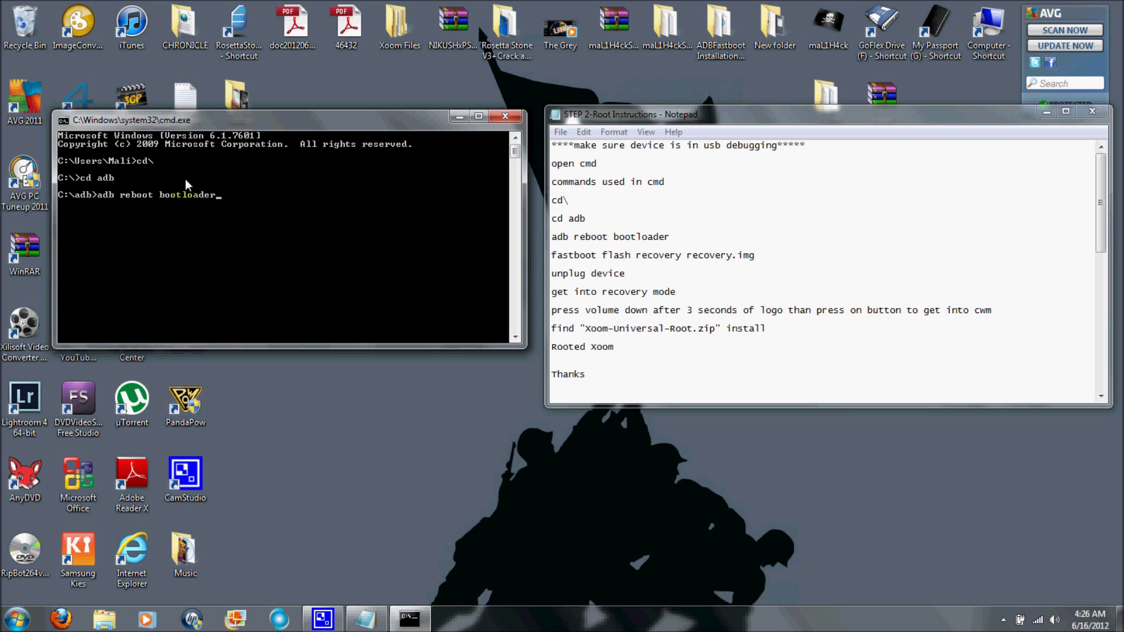
key("Return")
Step: Enter 'fastboot flash recovery recovery.img' at the C:\adb> prompt
type("fastboot flash recover")
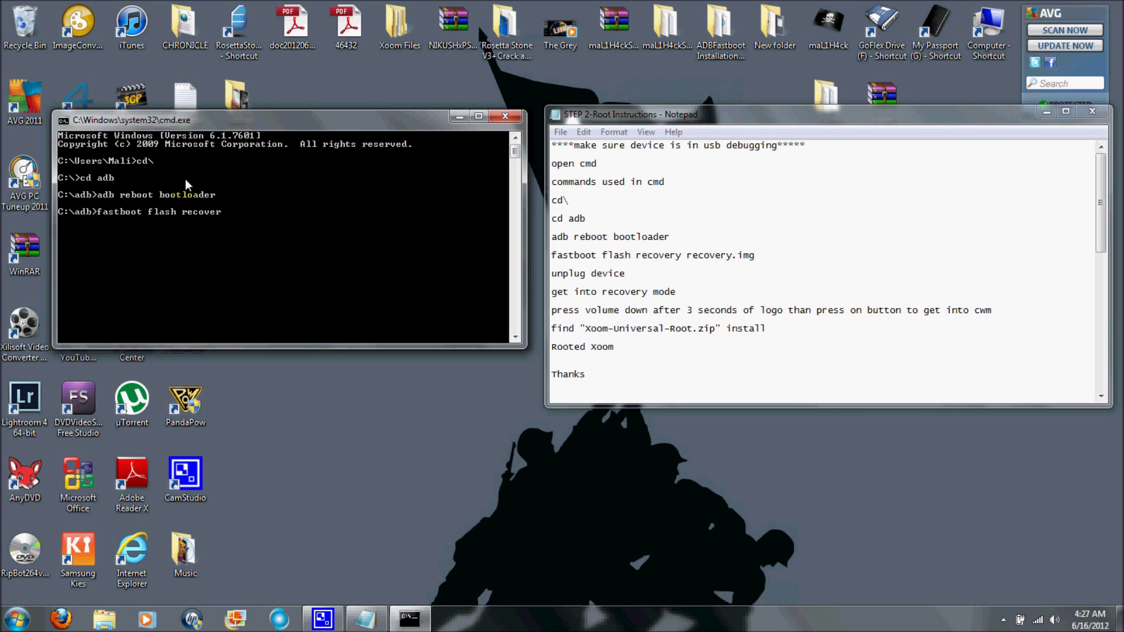
type("y recovery.img")
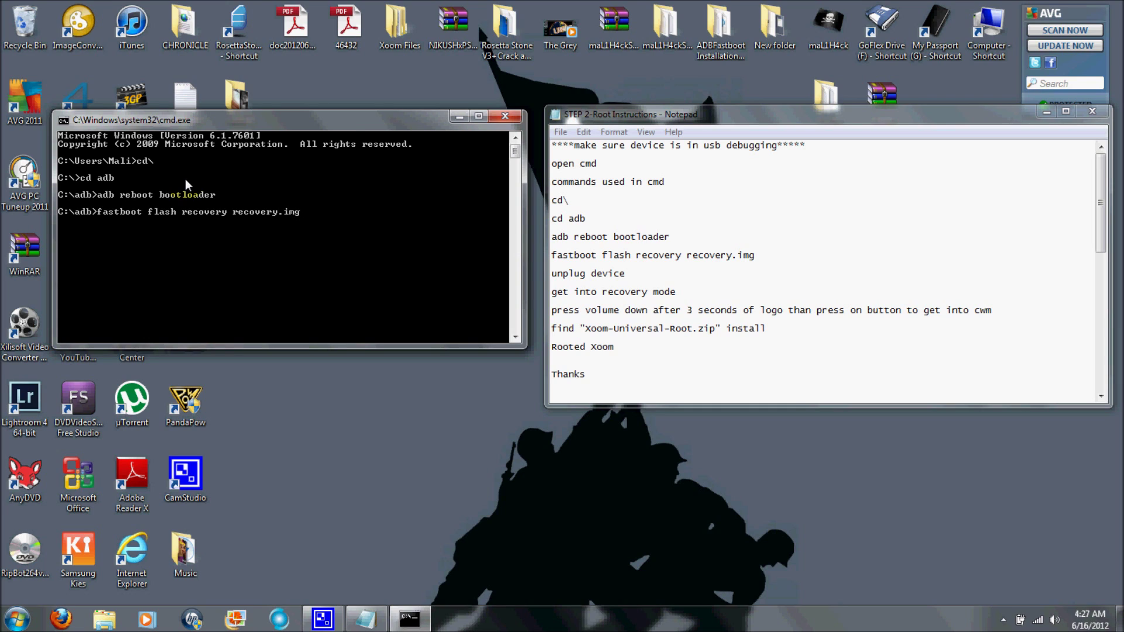